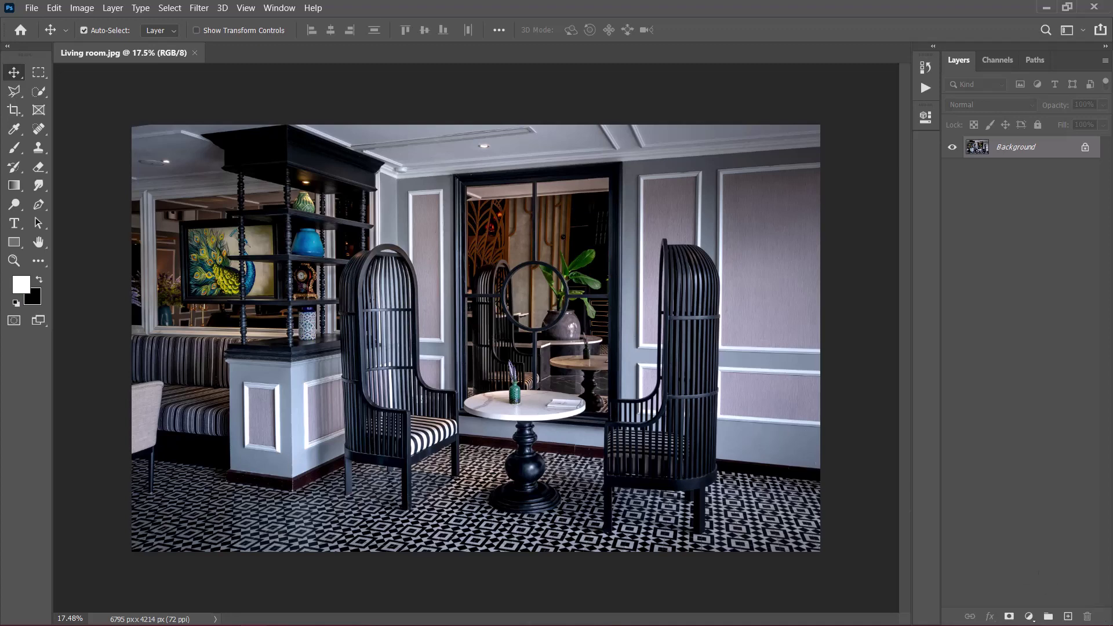
# - Add a Color Lookup adjustment layer above the Background using the Moonlight.3DL 3DLUT file
pyautogui.click(1030, 617)
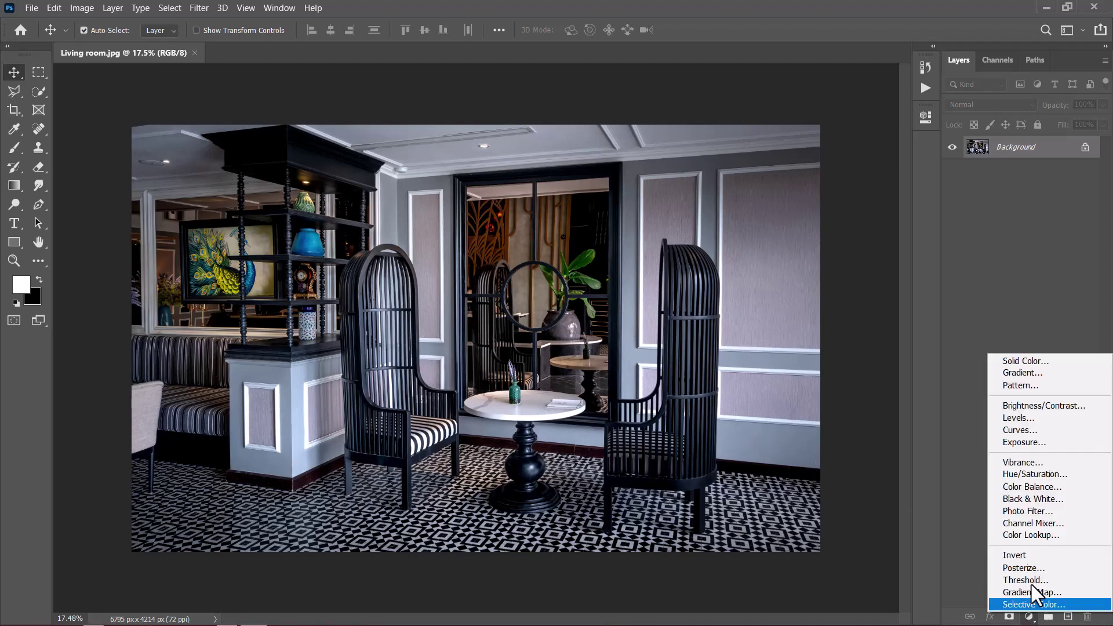
pyautogui.click(1031, 534)
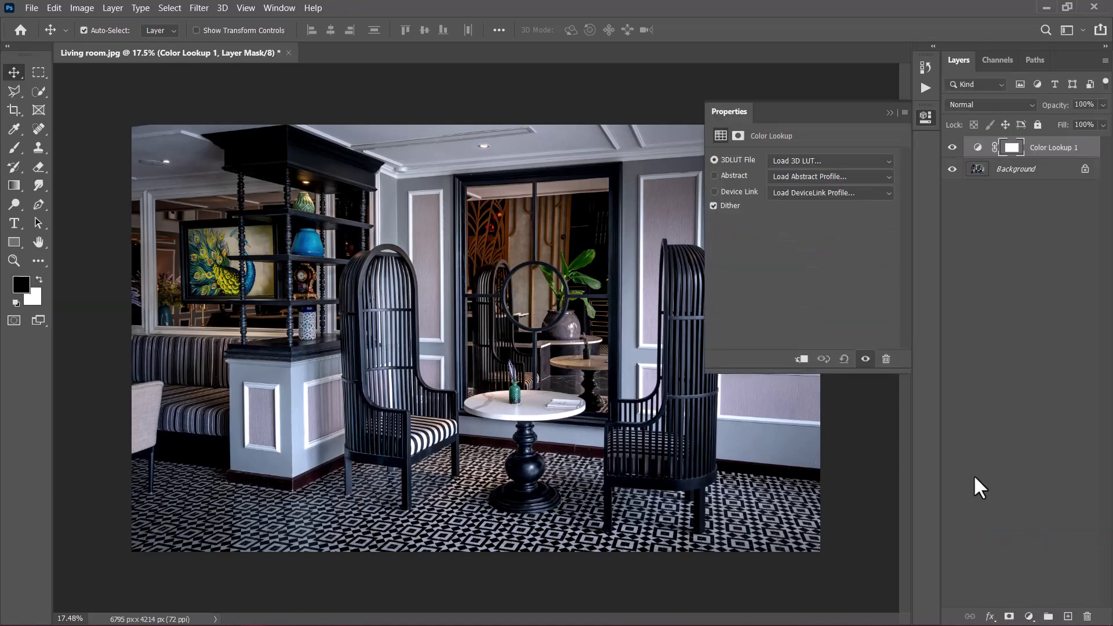
pyautogui.click(814, 160)
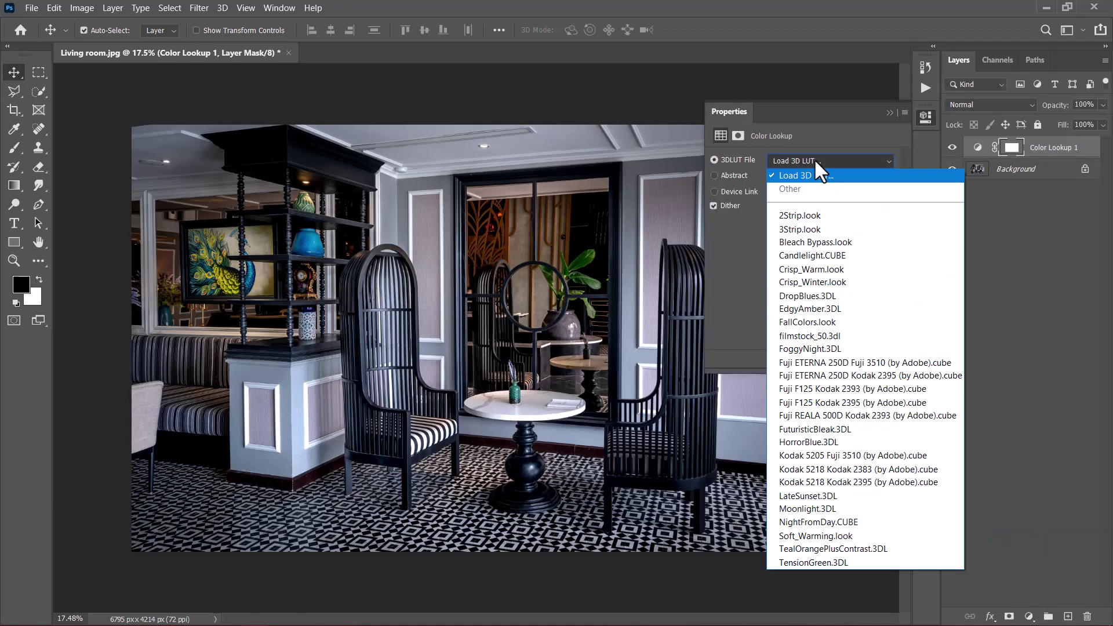
pyautogui.click(822, 510)
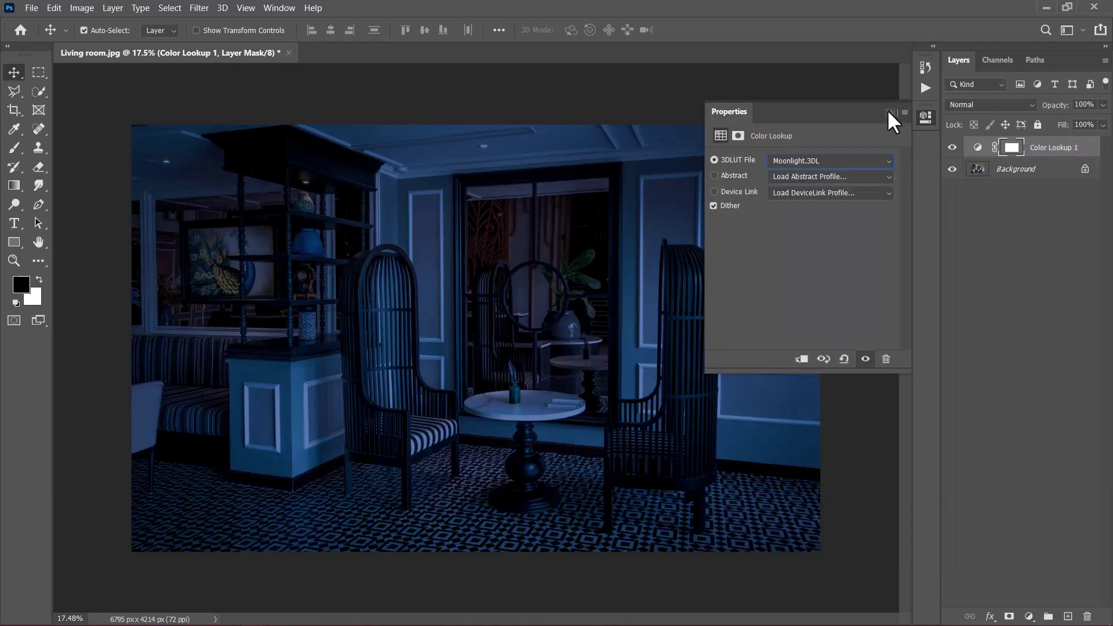
pyautogui.click(889, 112)
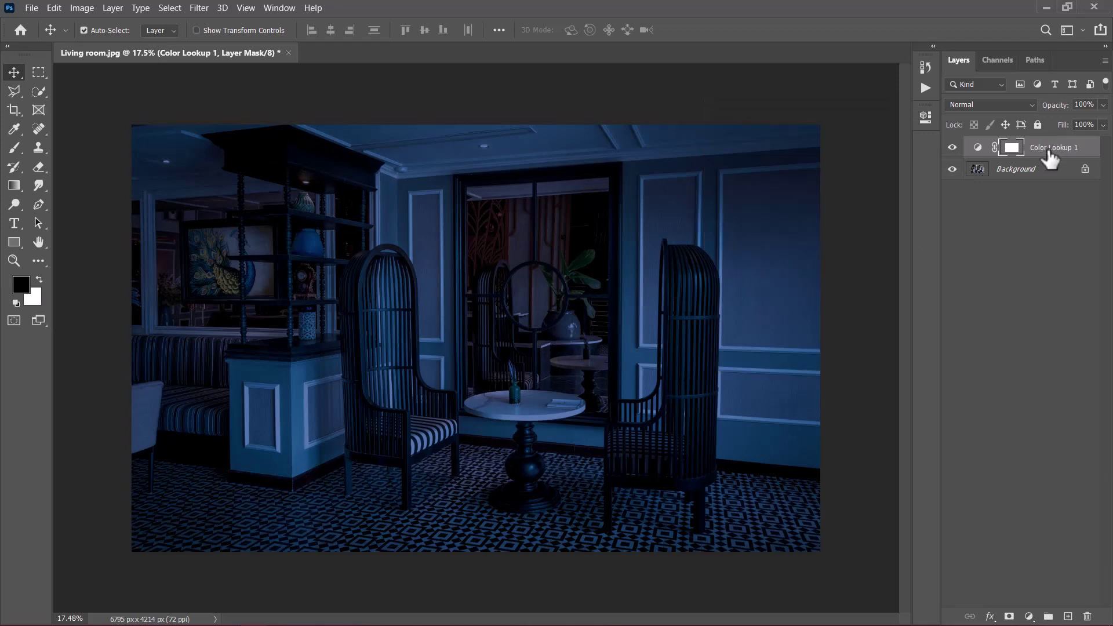
# - Duplicate the Color Lookup layer and set the copy's opacity to 45%
pyautogui.hotkey('ctrl', 'j')
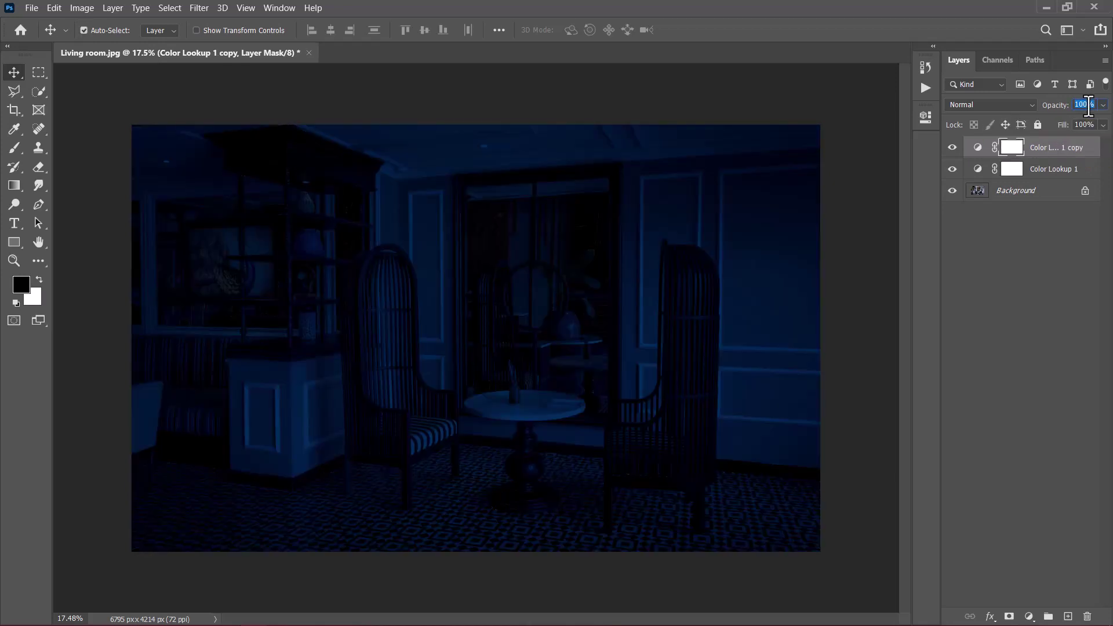
pyautogui.write('45')
pyautogui.press('Return')
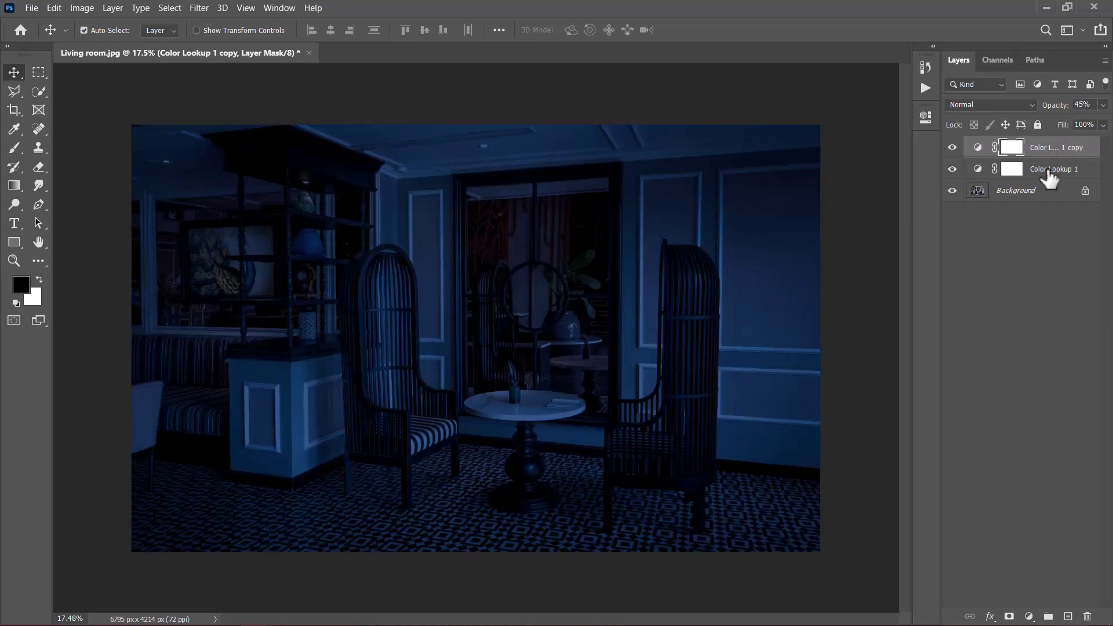
# - Group the two Color Lookup layers and name the group "Night - Mode"
pyautogui.keyDown('shift'); pyautogui.click(1049, 174); pyautogui.keyUp('shift')
pyautogui.hotkey('ctrl', 'g')
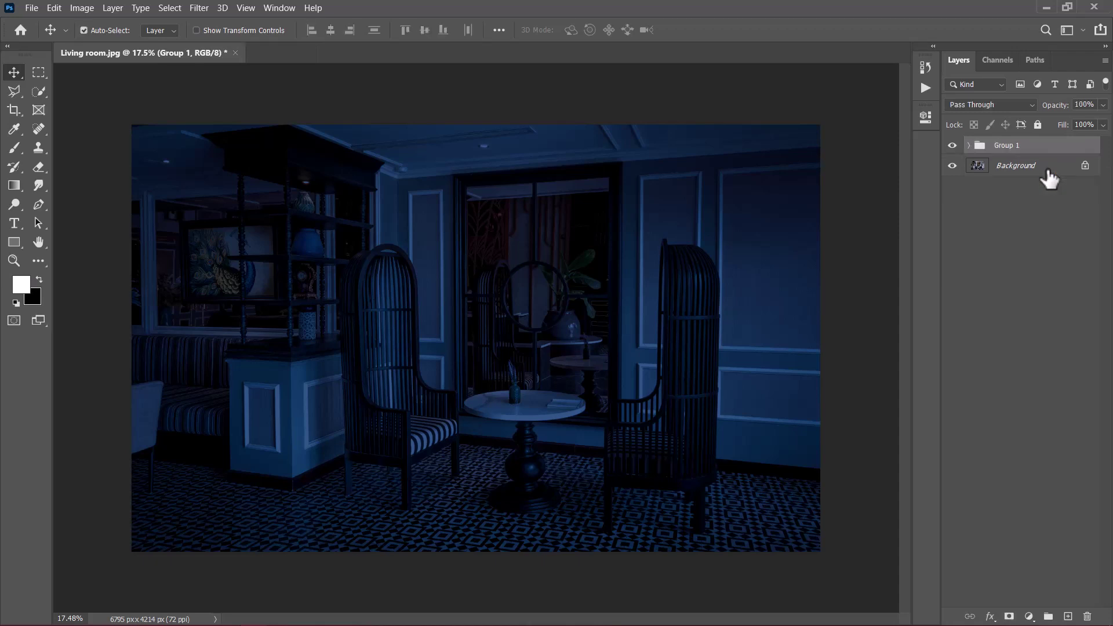
pyautogui.click(1006, 150)
pyautogui.write('Night - Mode')
pyautogui.press('Return')
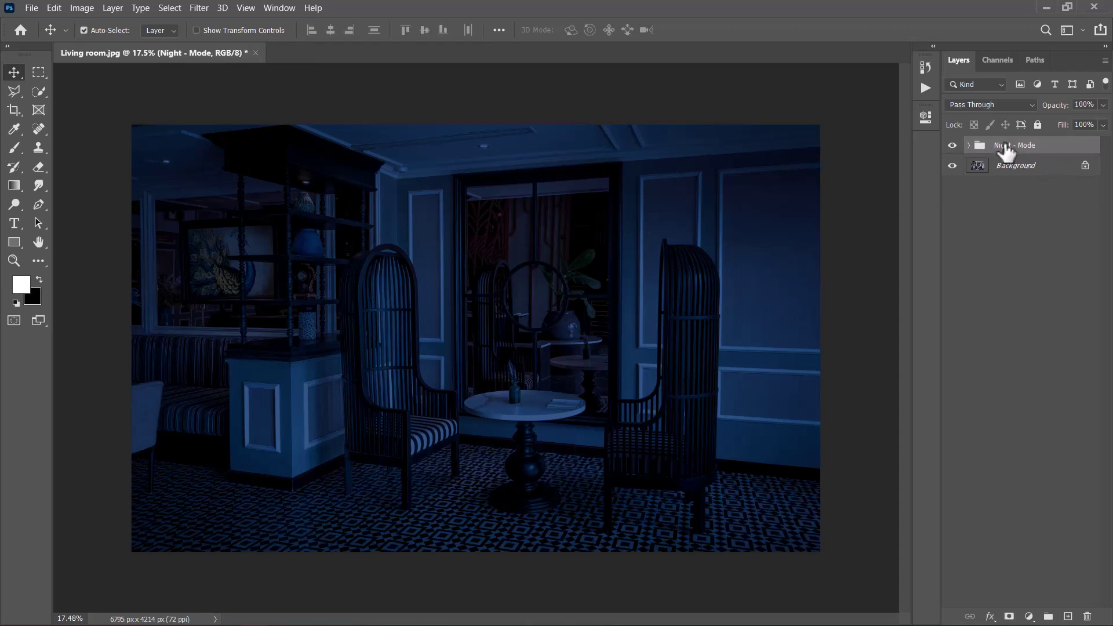
# - Compare the photo with and without the Night - Mode group by toggling its visibility
pyautogui.click(953, 149)
pyautogui.click(953, 150)
pyautogui.click(952, 150)
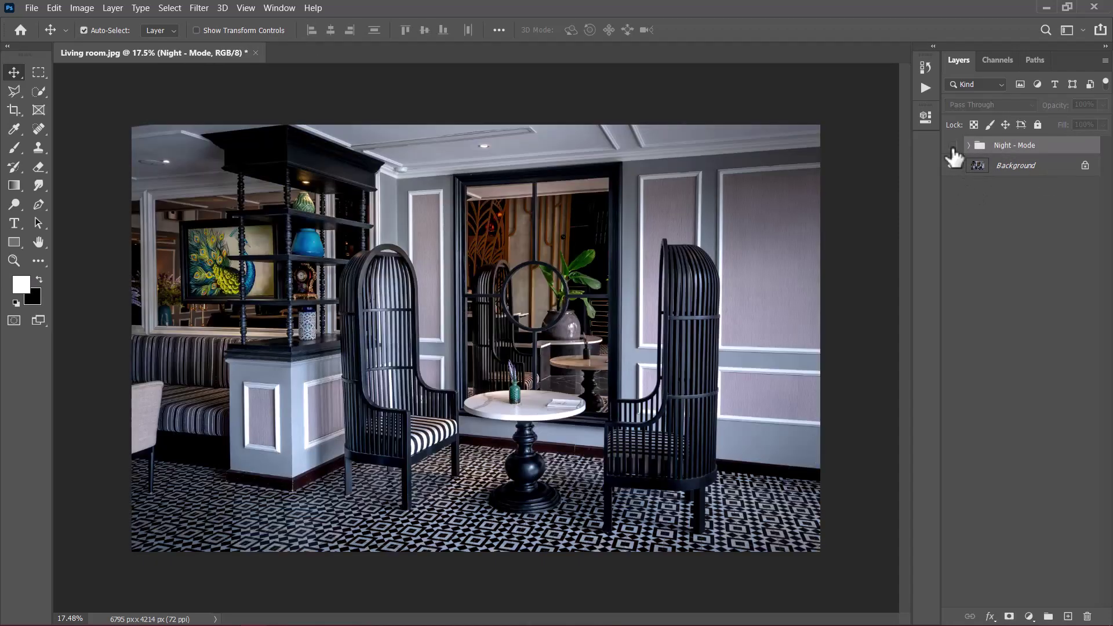
pyautogui.click(953, 150)
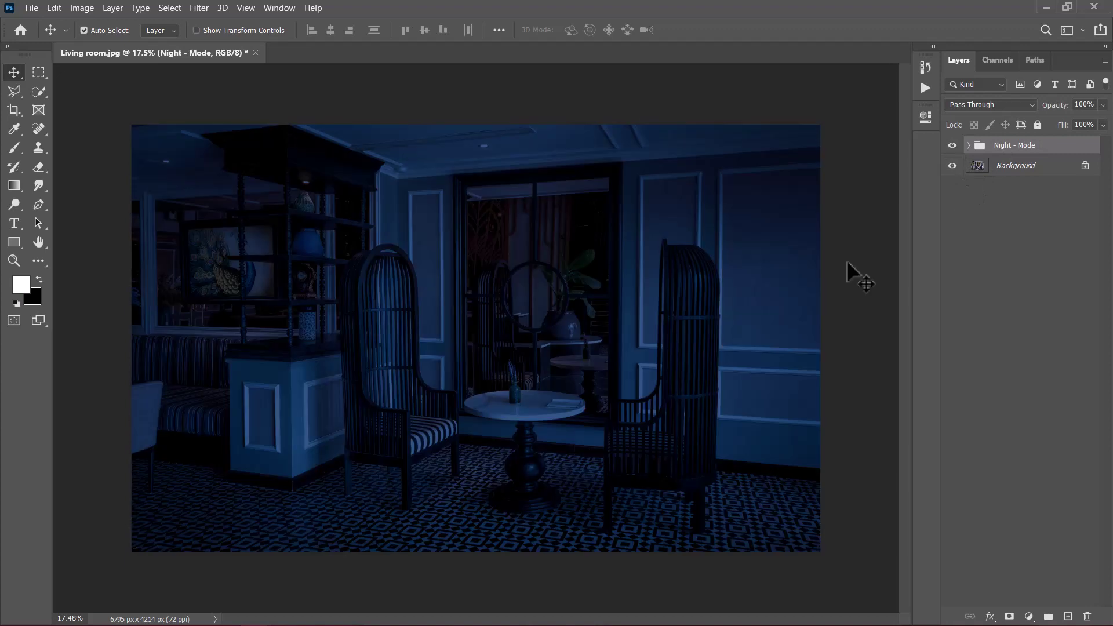
# - Create a new empty layer above the Night - Mode group and enable an Outer Glow on it with default settings
pyautogui.click(1069, 616)
pyautogui.rightClick(1023, 146)
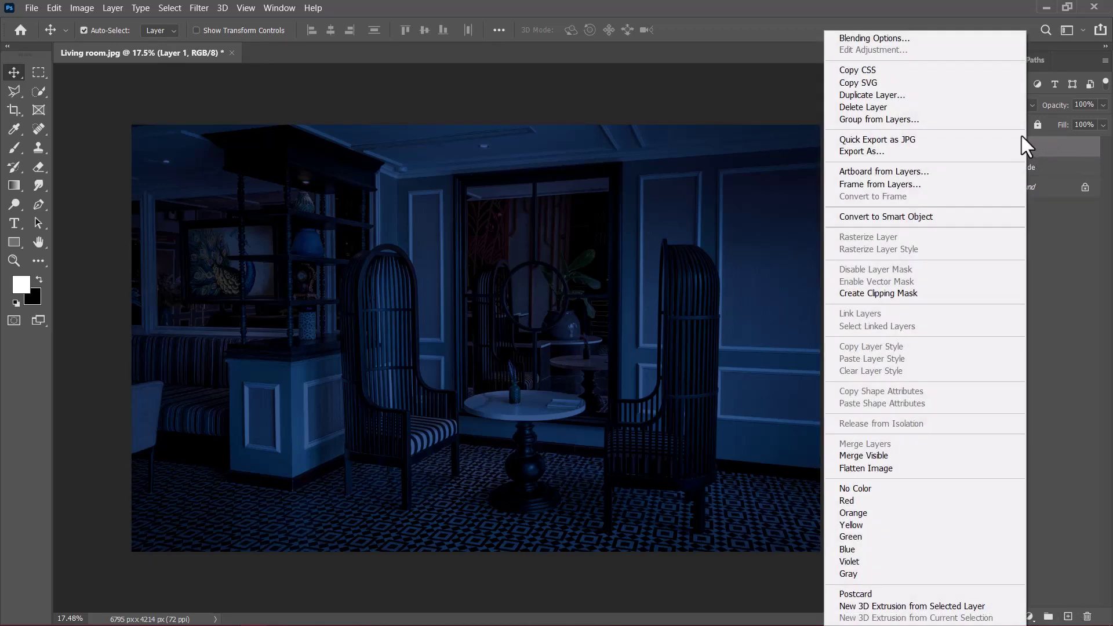
pyautogui.click(879, 40)
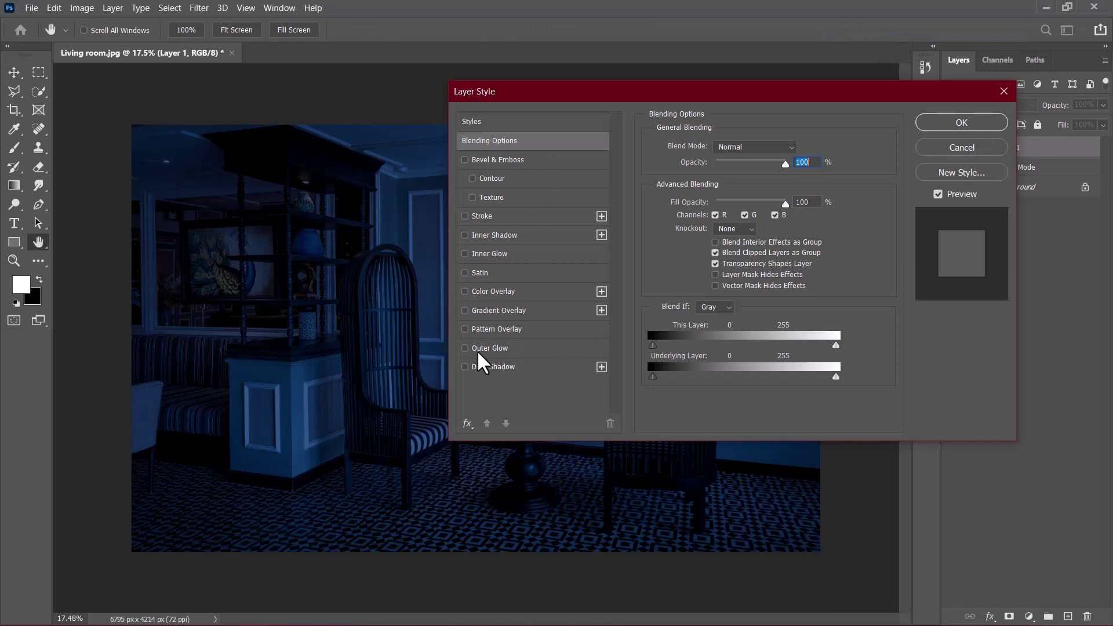
pyautogui.click(487, 349)
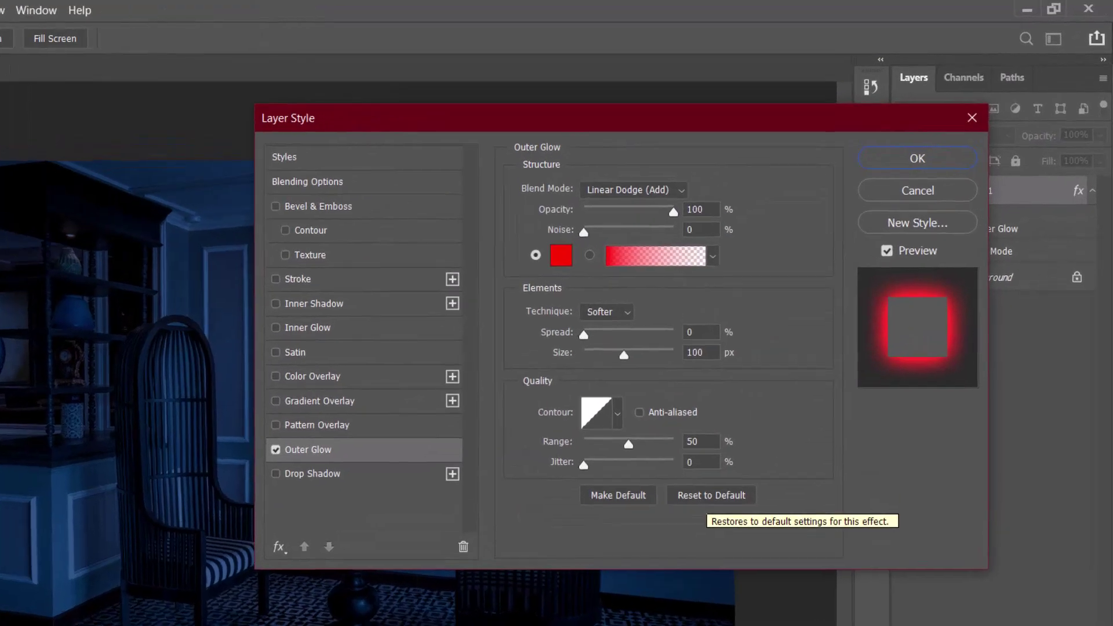
pyautogui.click(800, 385)
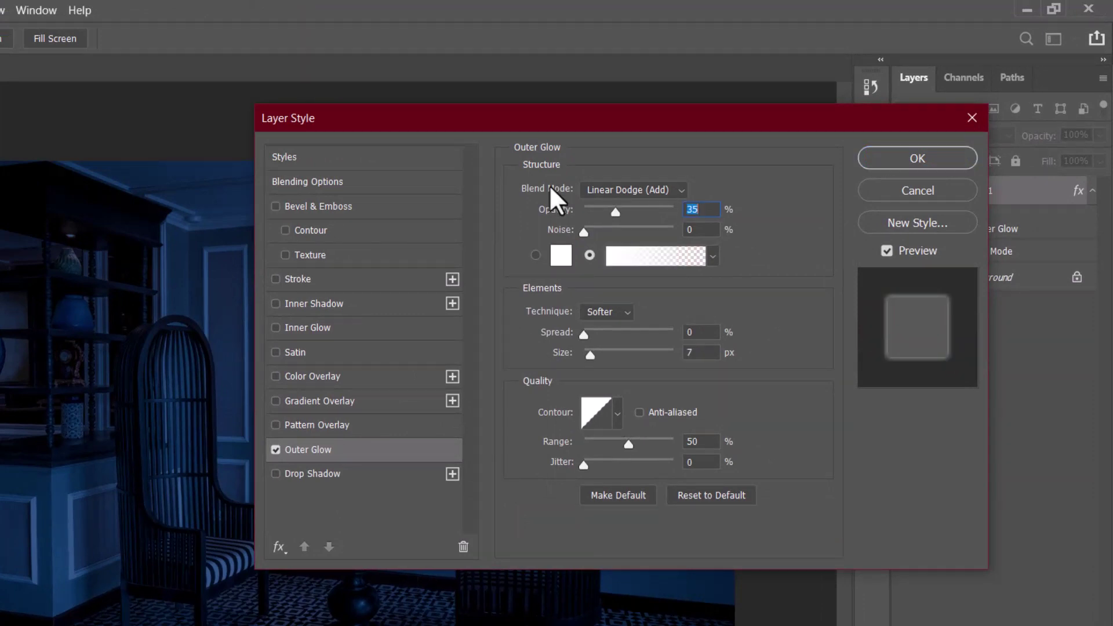
# - Set the Outer Glow's blend mode to Linear Dodge (Add) and its opacity to 100%
pyautogui.click(603, 188)
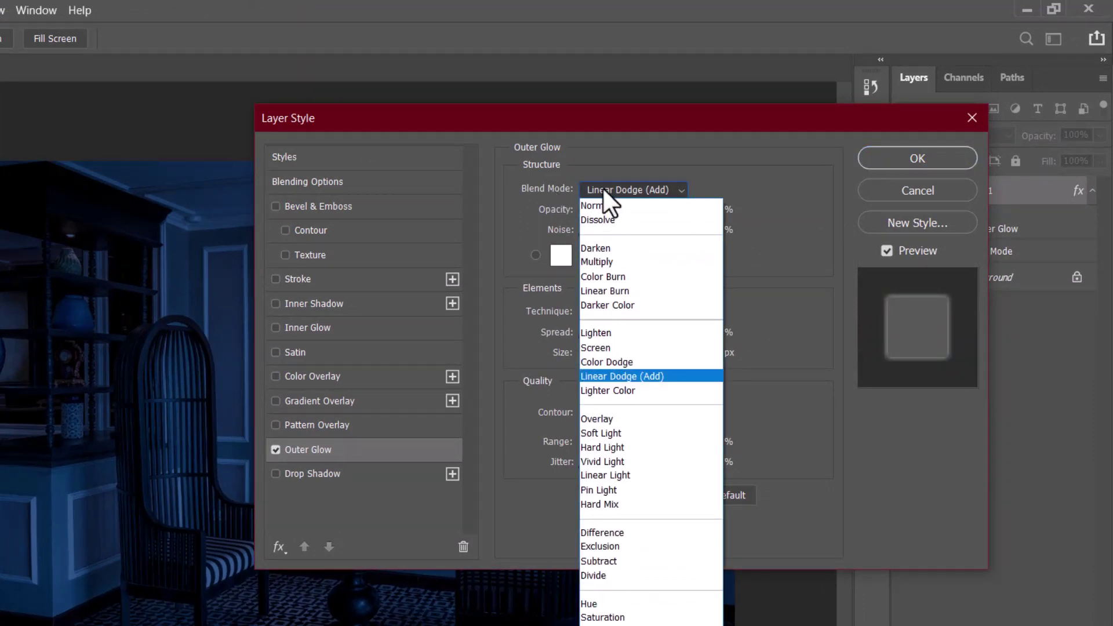
pyautogui.click(627, 375)
pyautogui.moveTo(708, 214); pyautogui.dragTo(671, 209)
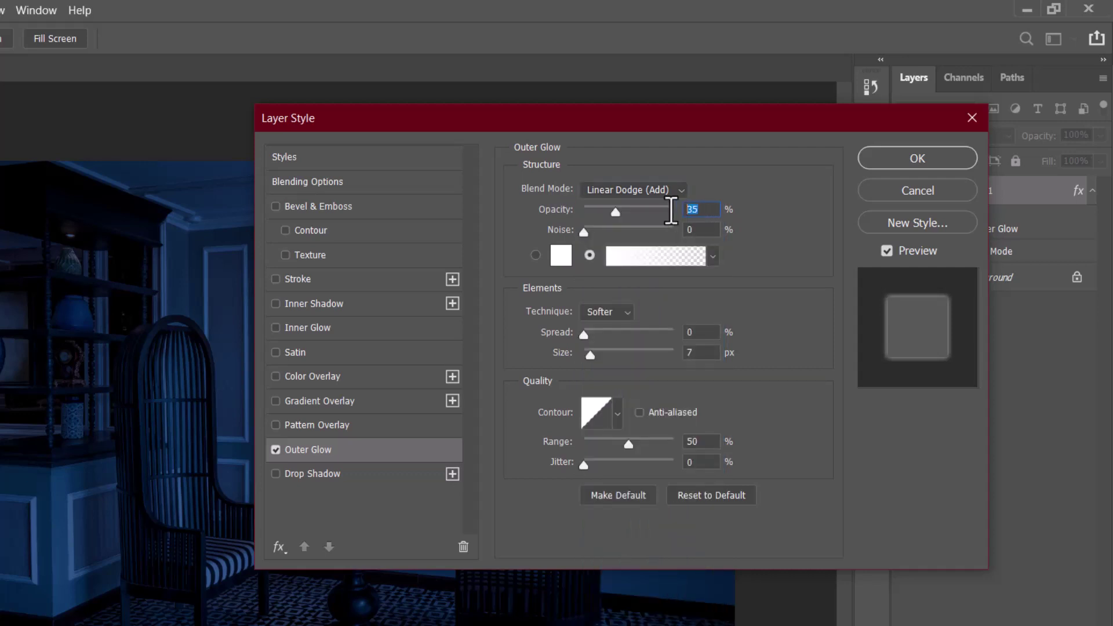
pyautogui.write('100')
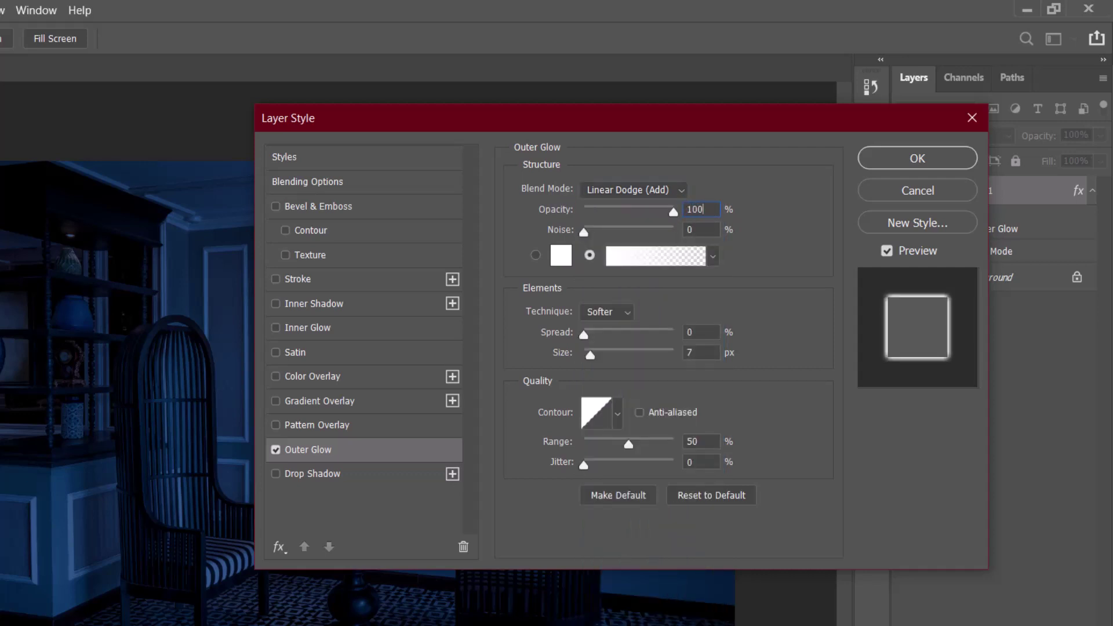
# - Set the Outer Glow's colour to pure red, ff0000
pyautogui.click(561, 258)
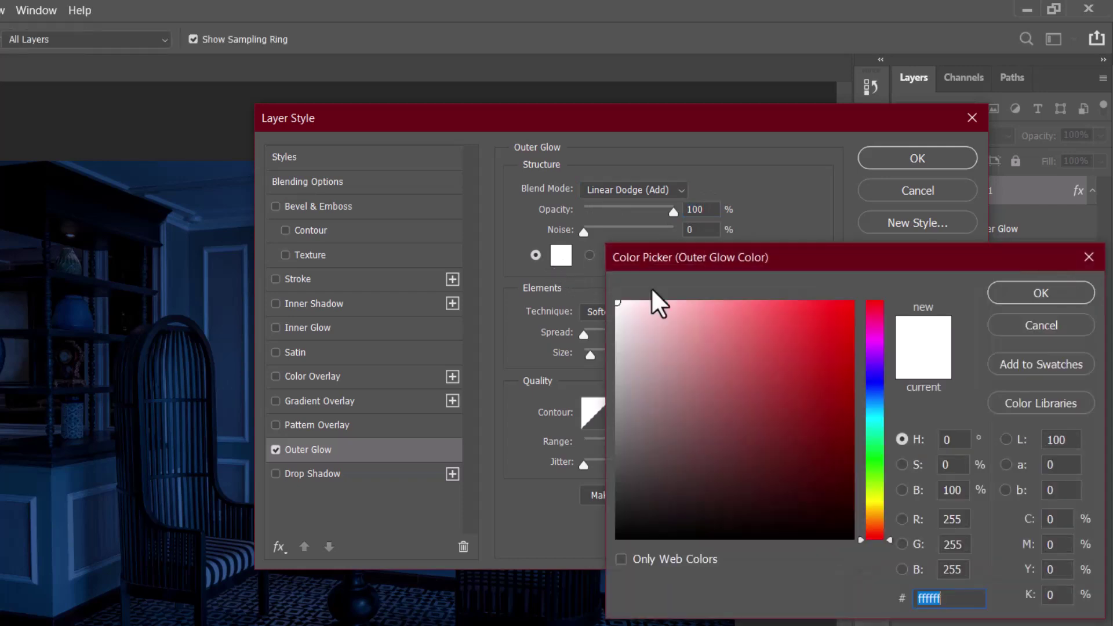
pyautogui.moveTo(758, 321); pyautogui.dragTo(853, 299)
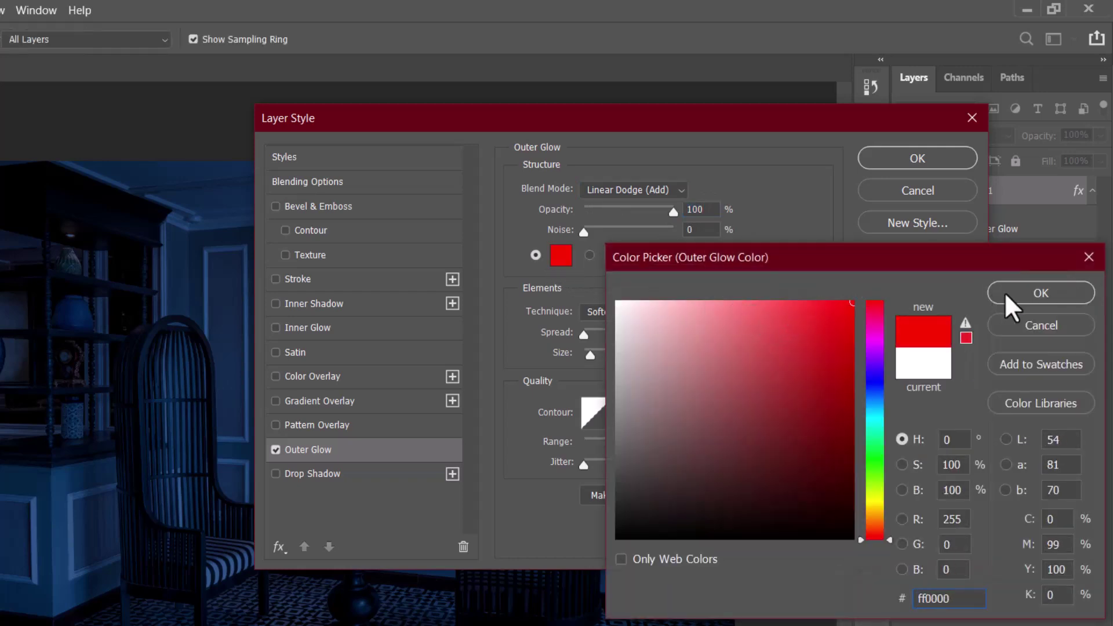
pyautogui.click(1009, 295)
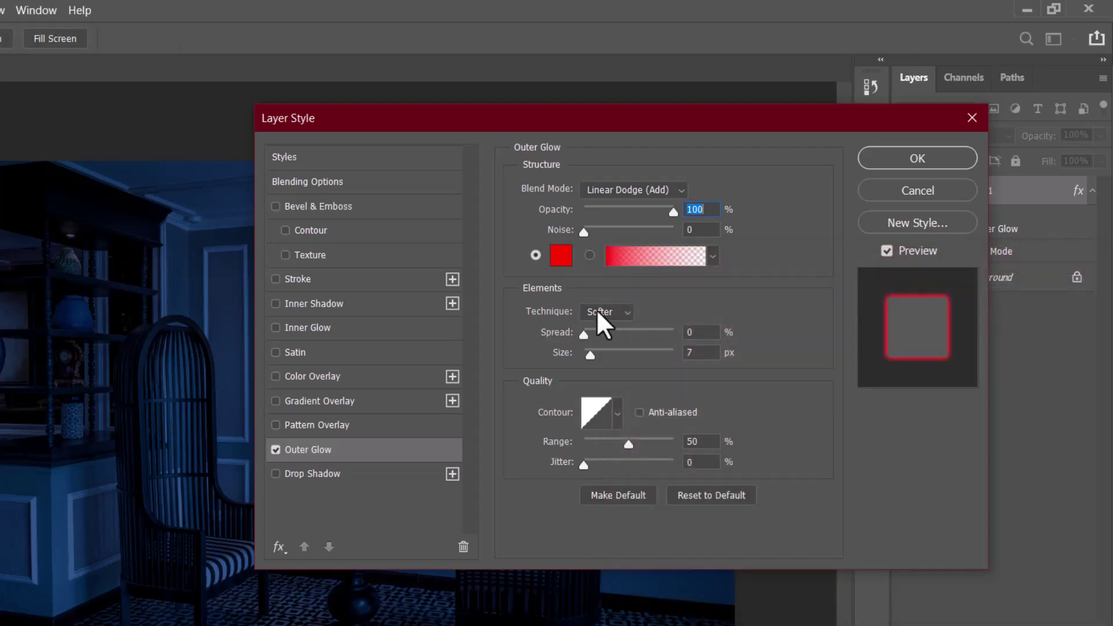
# - Keep the glow technique at Softer, set its size to 100 px, and apply the layer style
pyautogui.click(622, 316)
pyautogui.click(617, 321)
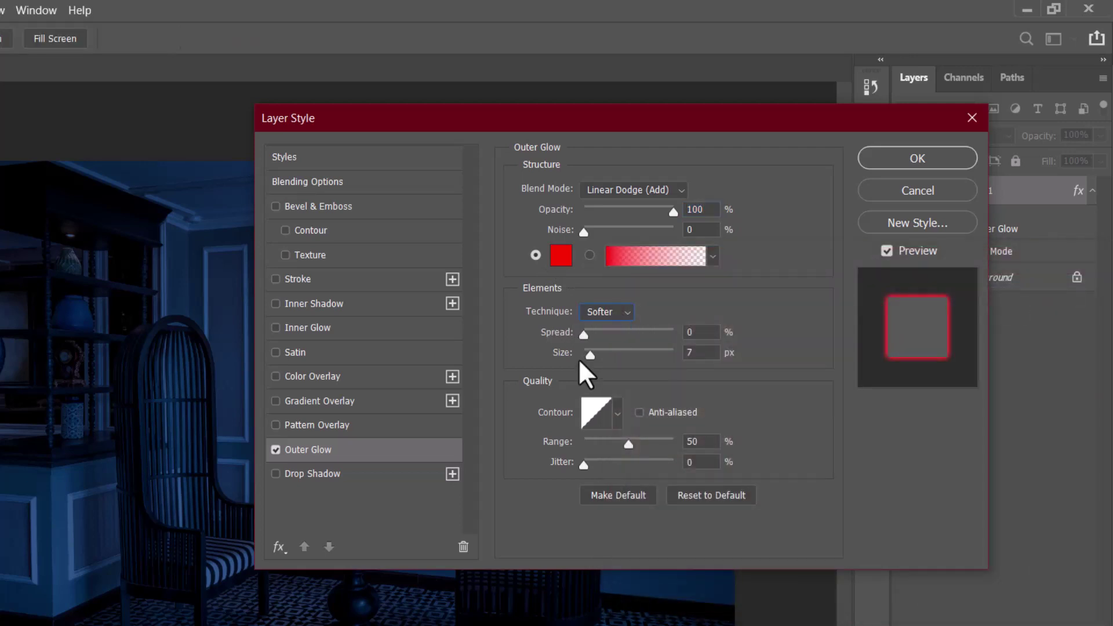
pyautogui.doubleClick(703, 352)
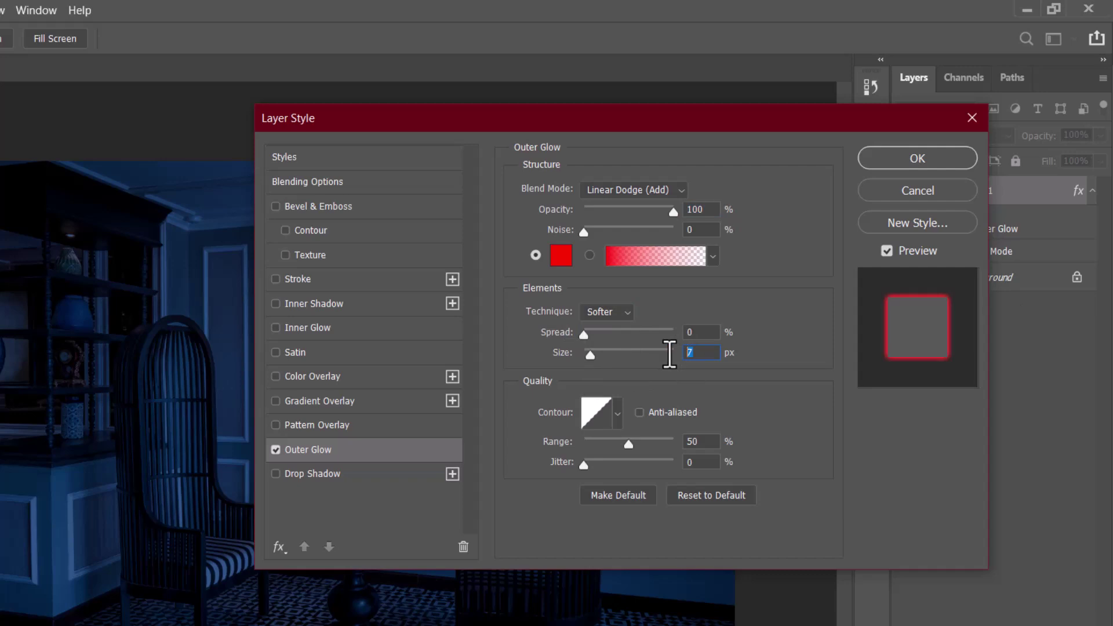
pyautogui.write('100')
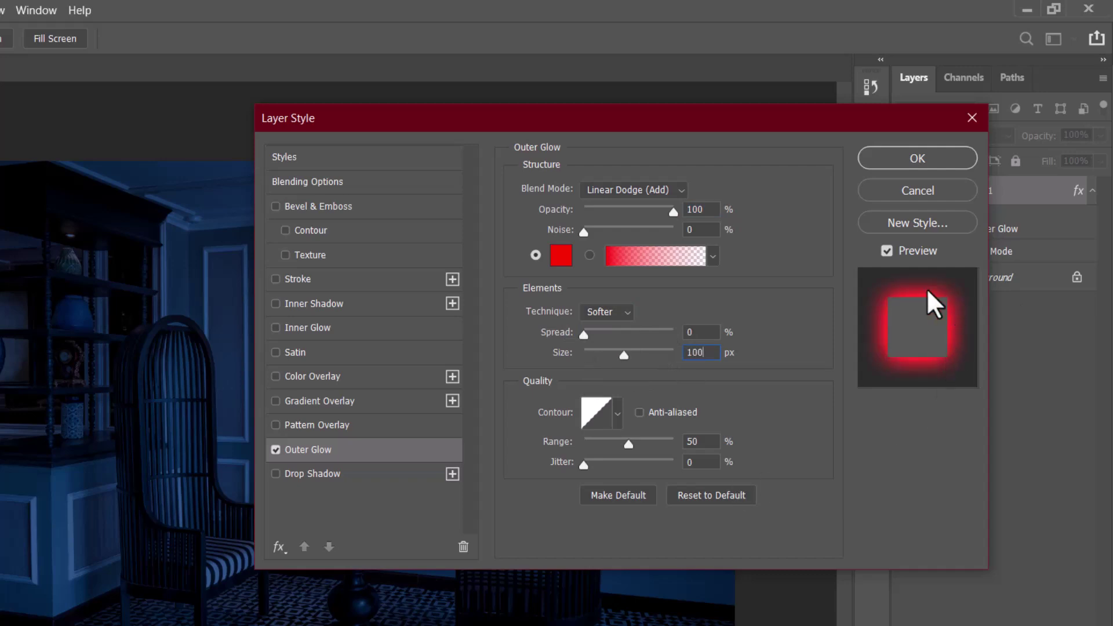
pyautogui.click(909, 158)
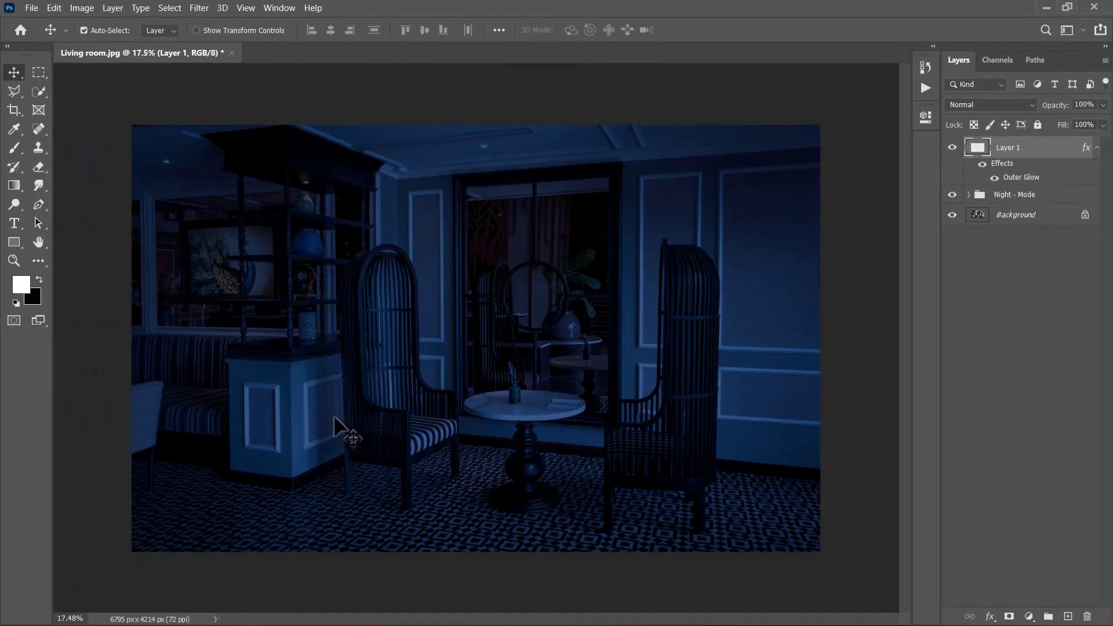
# - Set up the Brush tool with the Soft Round tip at 20 px and white (ffffff) as the foreground colour
pyautogui.click(14, 148)
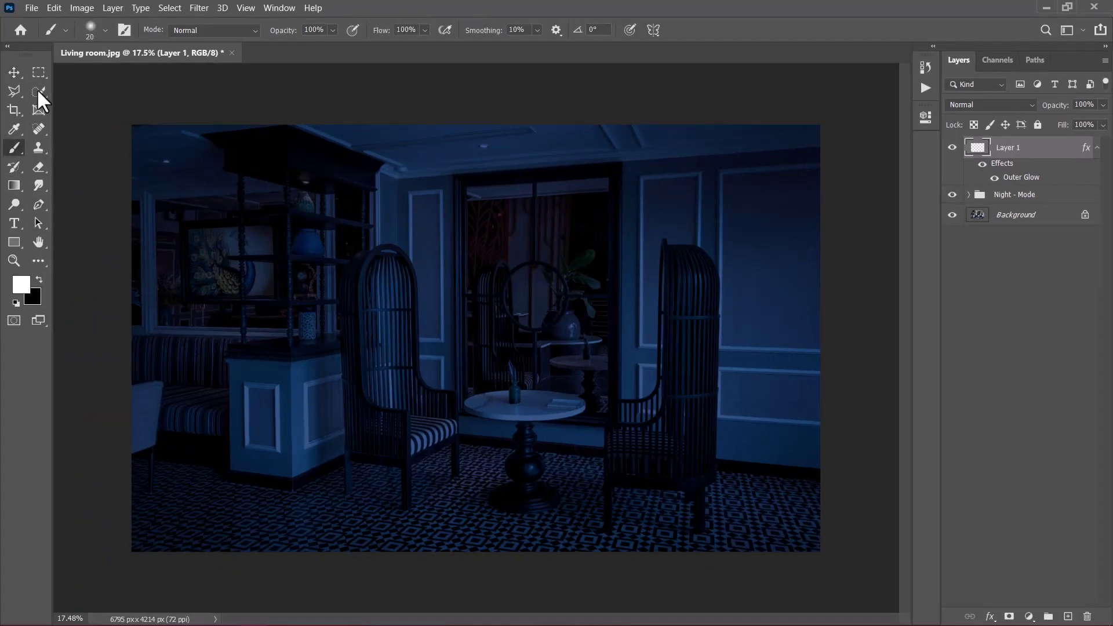
pyautogui.click(90, 30)
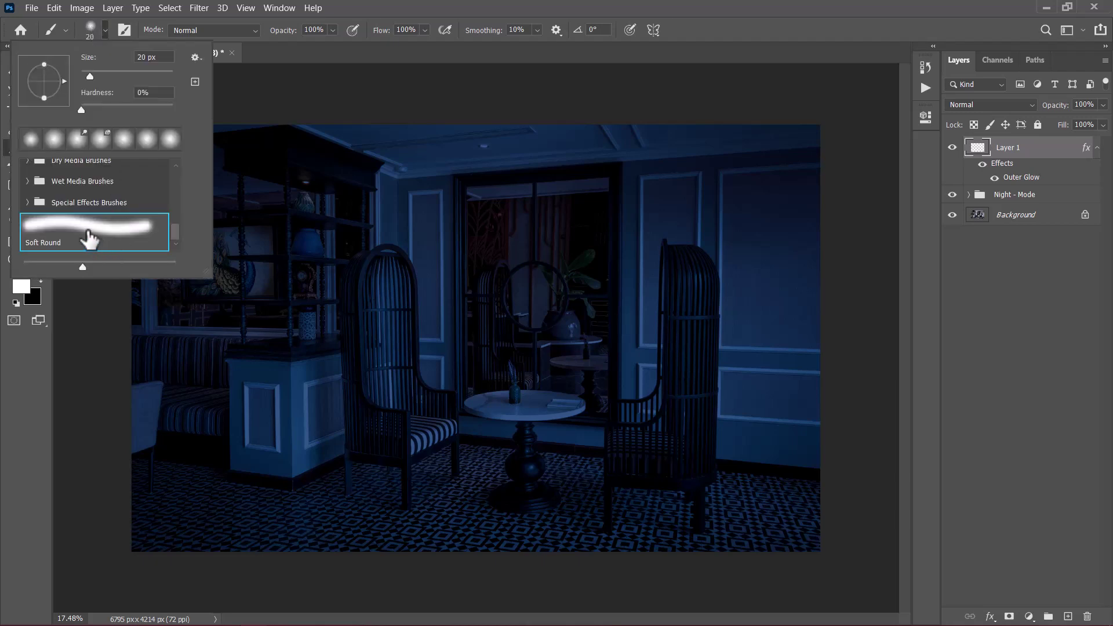
pyautogui.doubleClick(87, 232)
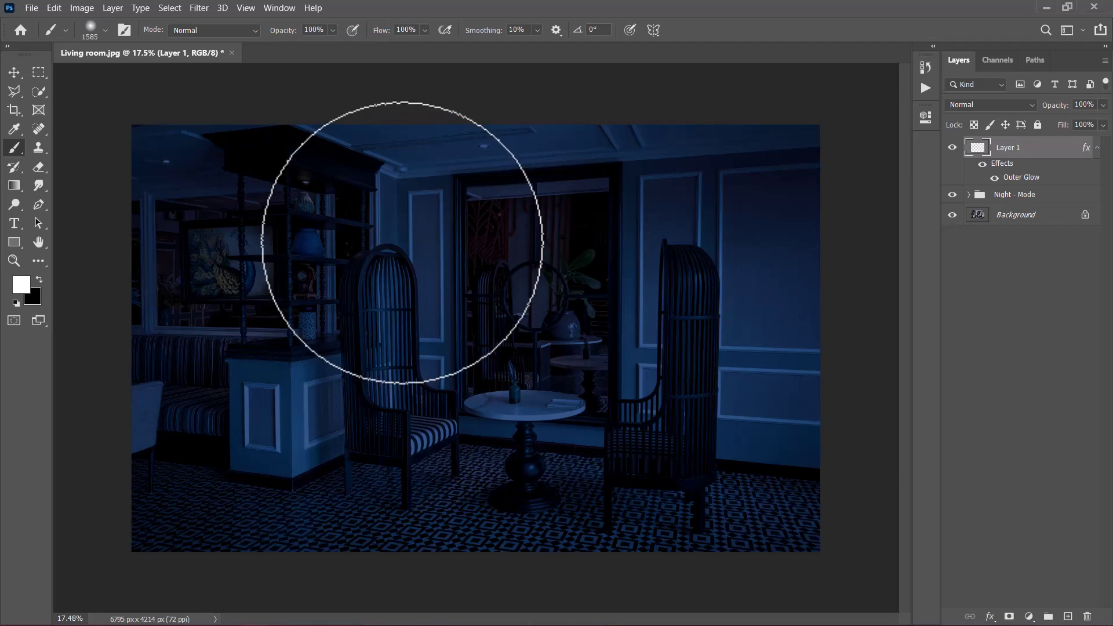
pyautogui.rightClick(405, 242)
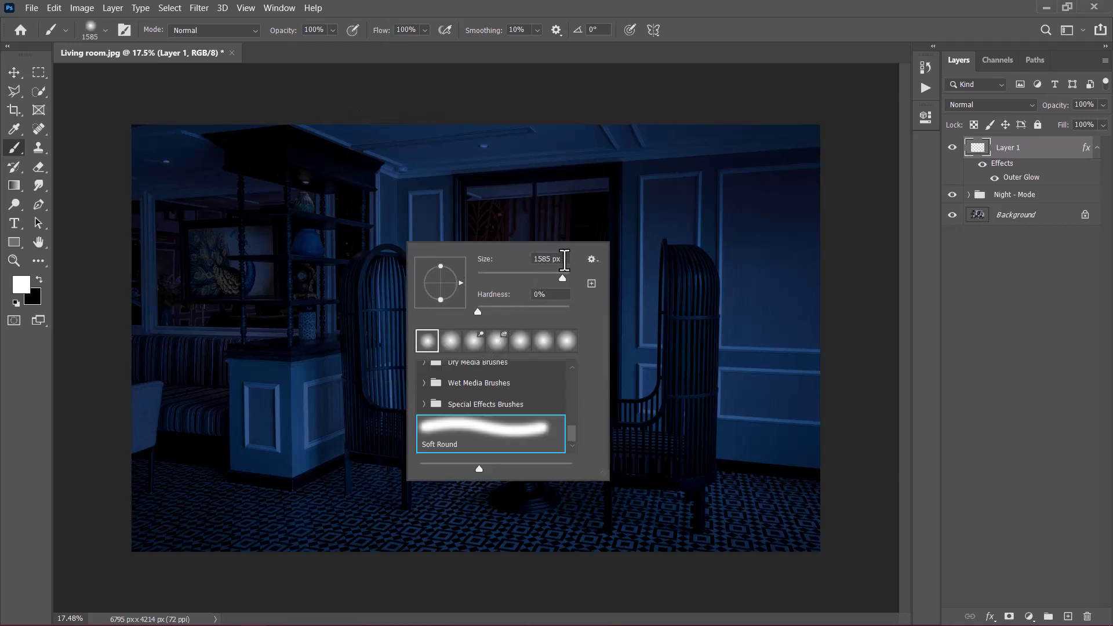
pyautogui.moveTo(564, 260); pyautogui.dragTo(538, 258)
pyautogui.write('2')
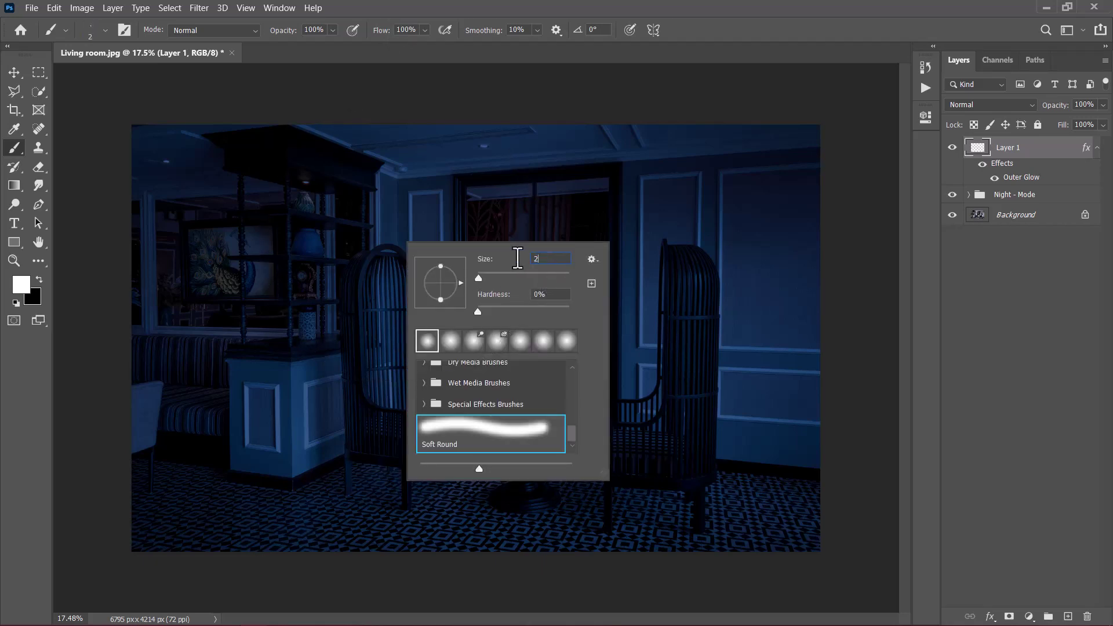
pyautogui.write('0')
pyautogui.press('Return')
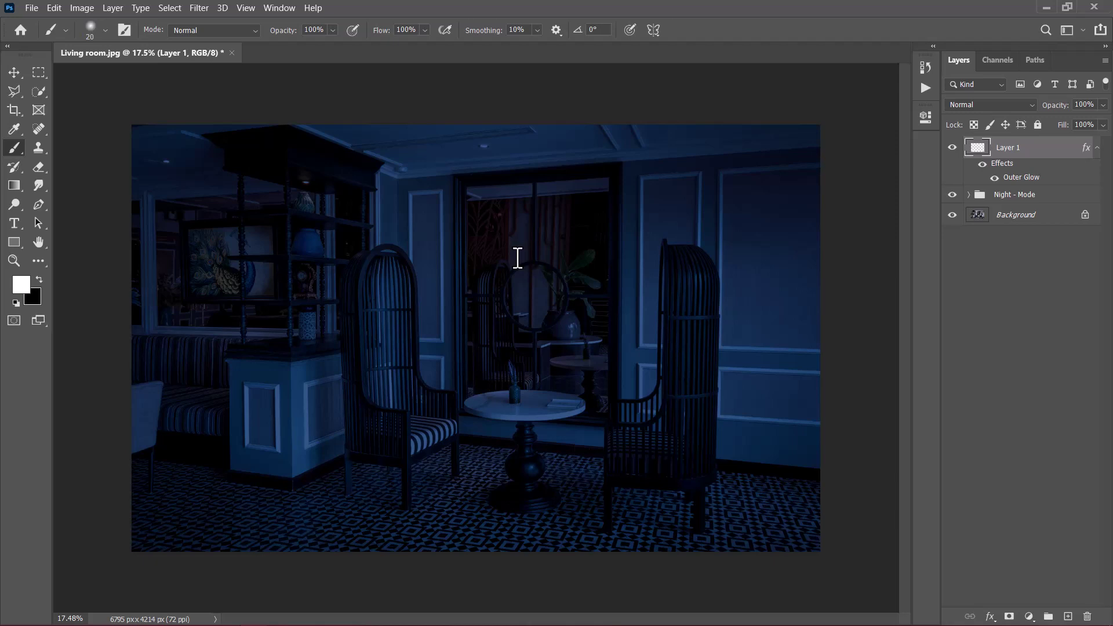
pyautogui.click(27, 287)
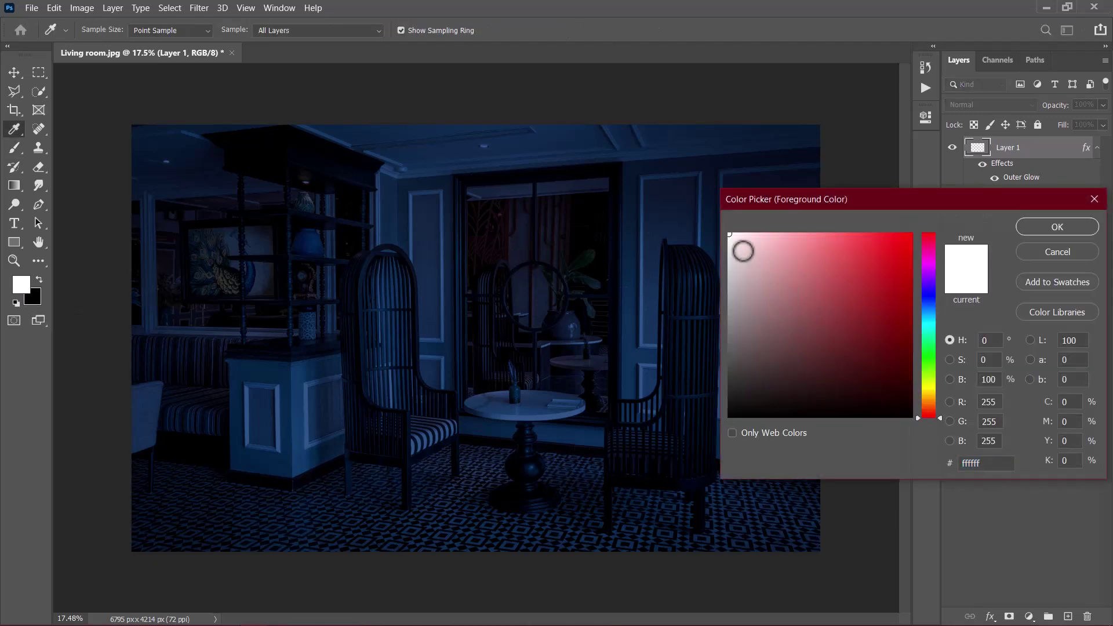
pyautogui.click(1043, 229)
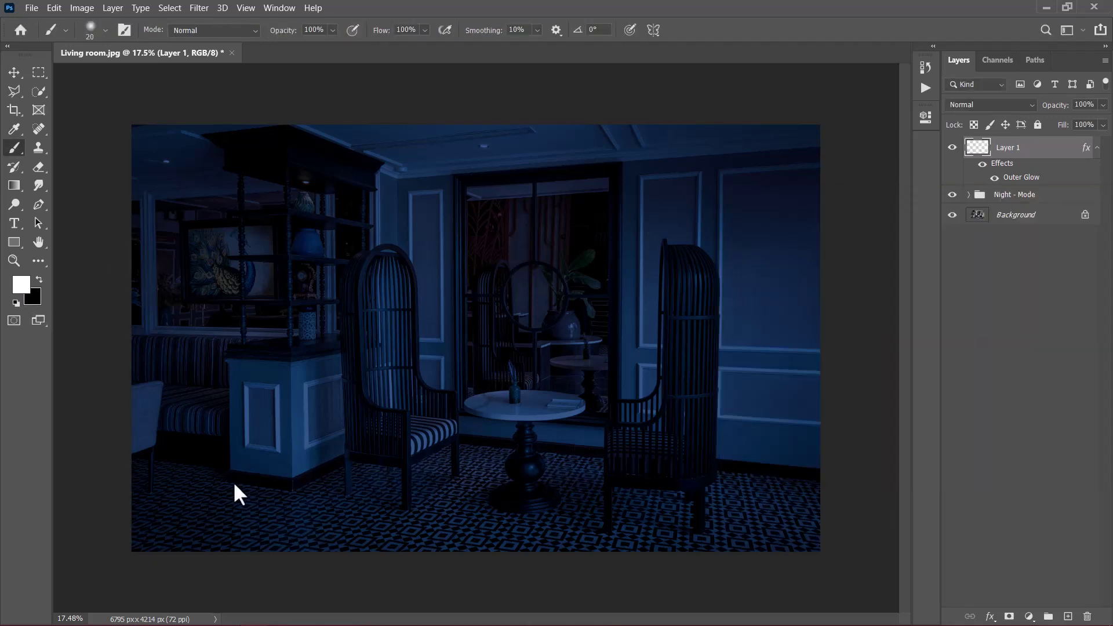
# - Paint a closed rectangle of straight glow lines along the frame of the cabinet's front panel
pyautogui.scroll(3, 236, 490)
pyautogui.scroll(5, 235, 464)
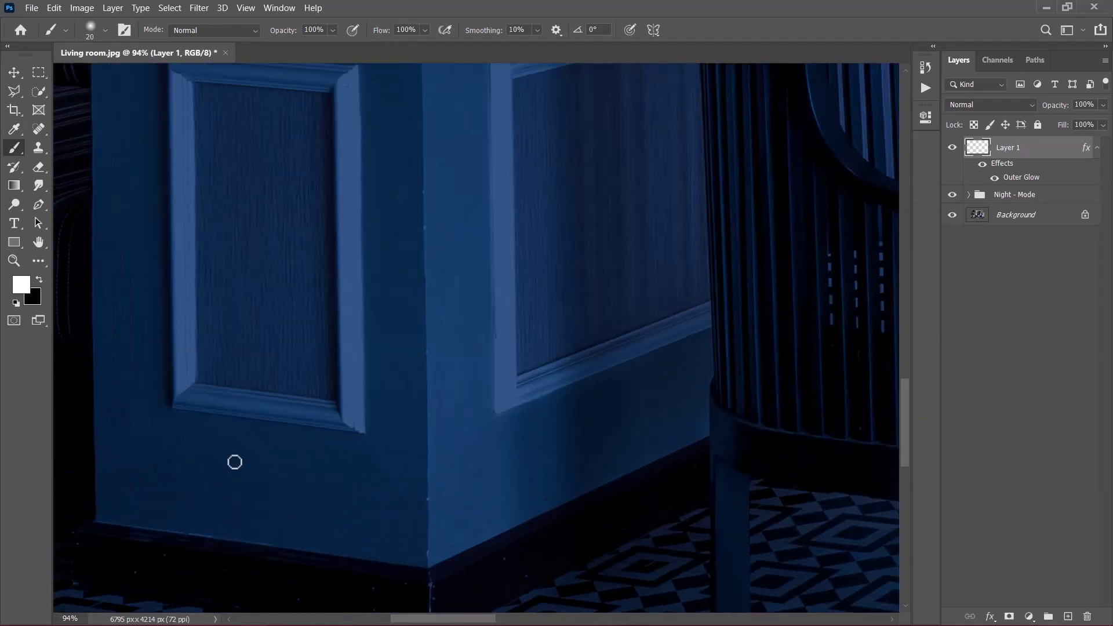
pyautogui.moveTo(231, 462); pyautogui.dragTo(383, 532)
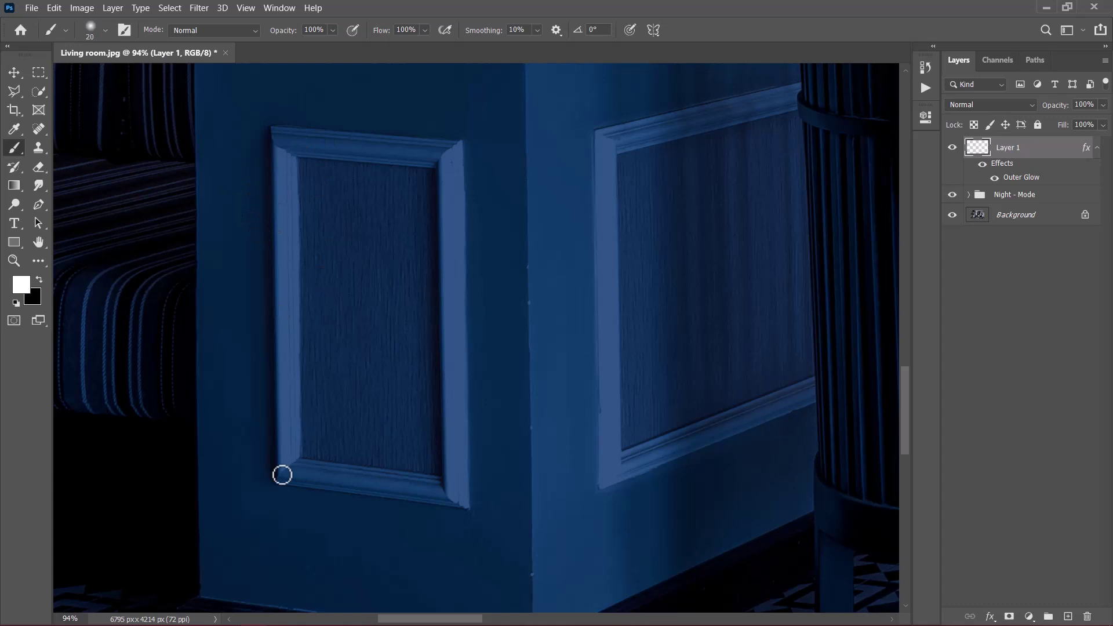
pyautogui.keyDown('shift'); pyautogui.click(278, 142); pyautogui.keyUp('shift')
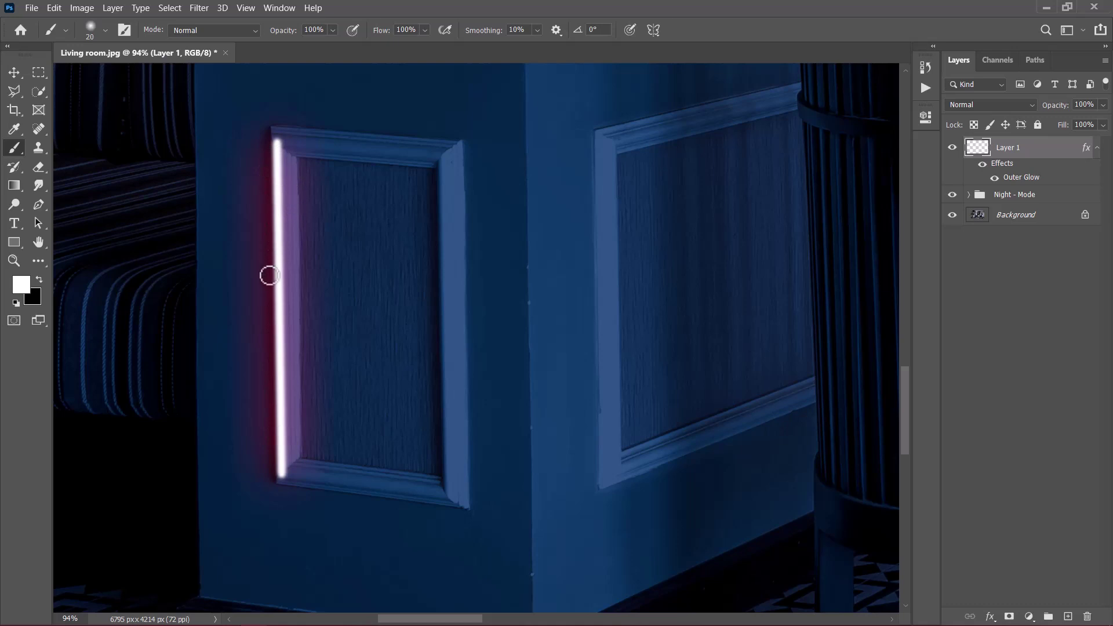
pyautogui.keyDown('shift'); pyautogui.click(442, 158); pyautogui.keyUp('shift')
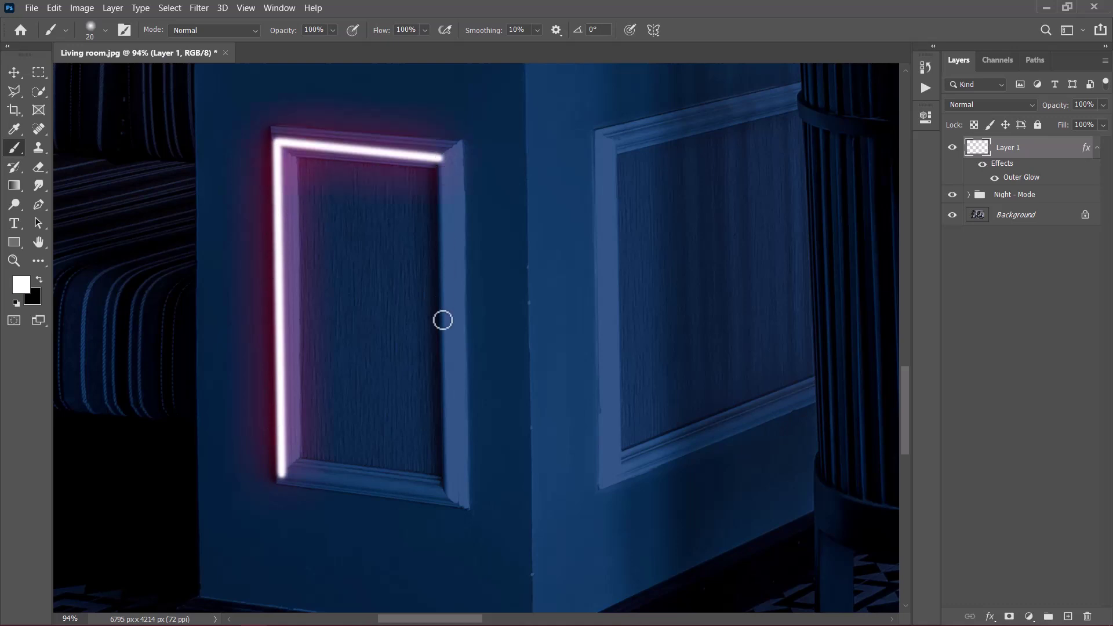
pyautogui.keyDown('shift'); pyautogui.click(449, 497); pyautogui.keyUp('shift')
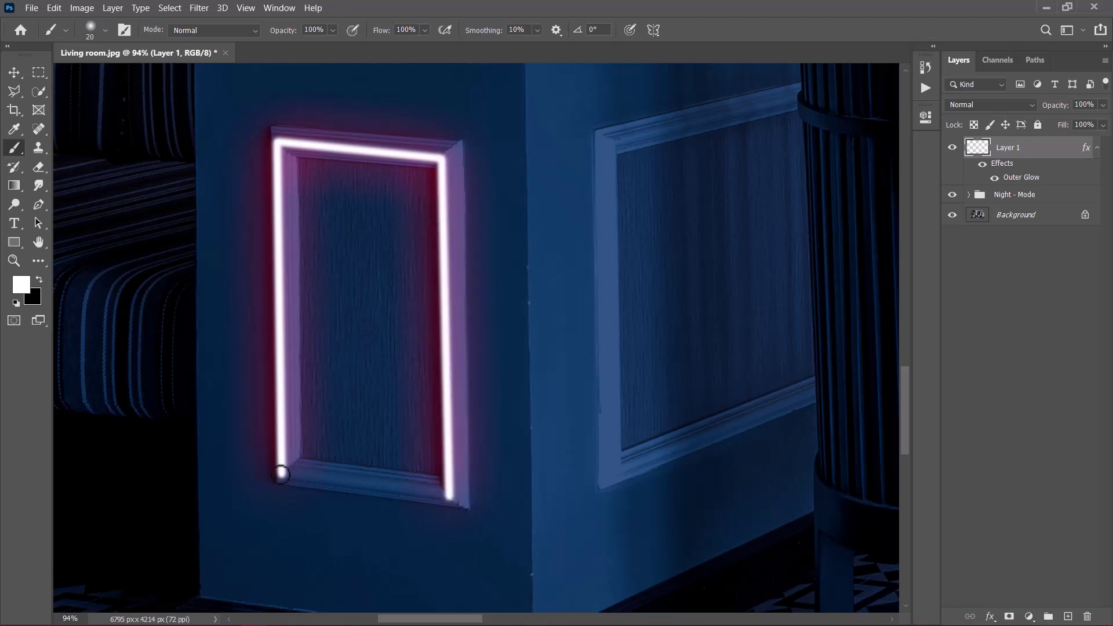
pyautogui.keyDown('shift'); pyautogui.click(281, 474); pyautogui.keyUp('shift')
# - Paint glow lines along the bottom, vertical and top edges of the cabinet's side panel, ending at the chair
pyautogui.hscroll(5, 494, 408)
pyautogui.scroll(1, 494, 407)
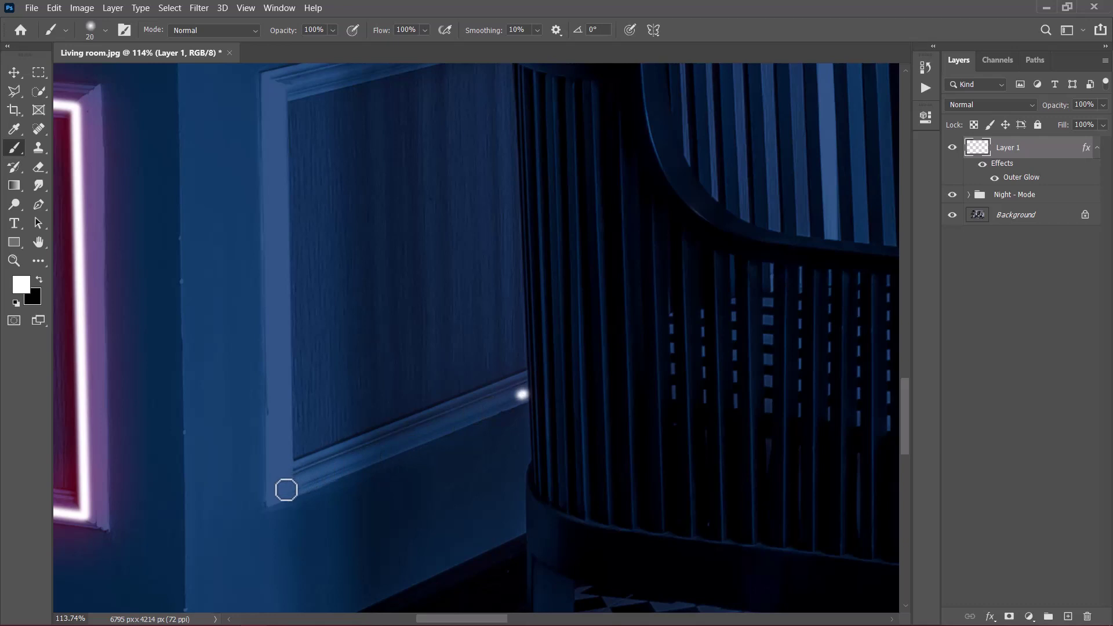
pyautogui.keyDown('shift'); pyautogui.click(286, 490); pyautogui.keyUp('shift')
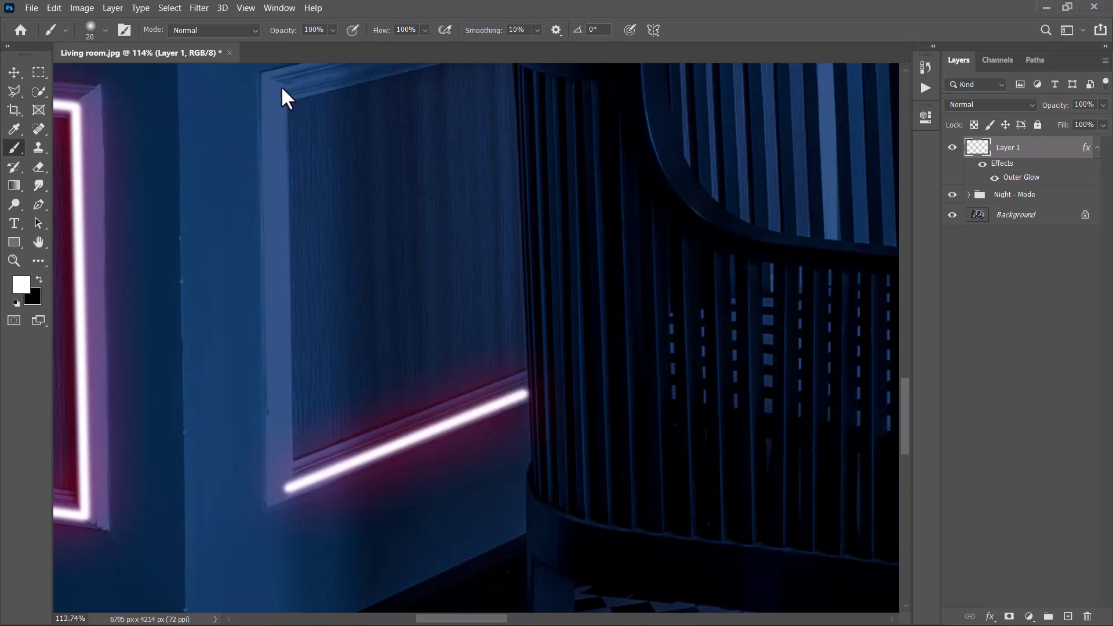
pyautogui.keyDown('shift'); pyautogui.click(281, 86); pyautogui.keyUp('shift')
pyautogui.moveTo(335, 236)
pyautogui.mouseDown()
pyautogui.moveTo(328, 620)
pyautogui.moveTo(328, 405)
pyautogui.moveTo(318, 507)
pyautogui.moveTo(367, 318)
pyautogui.moveTo(353, 586)
pyautogui.moveTo(361, 509)
pyautogui.mouseUp()
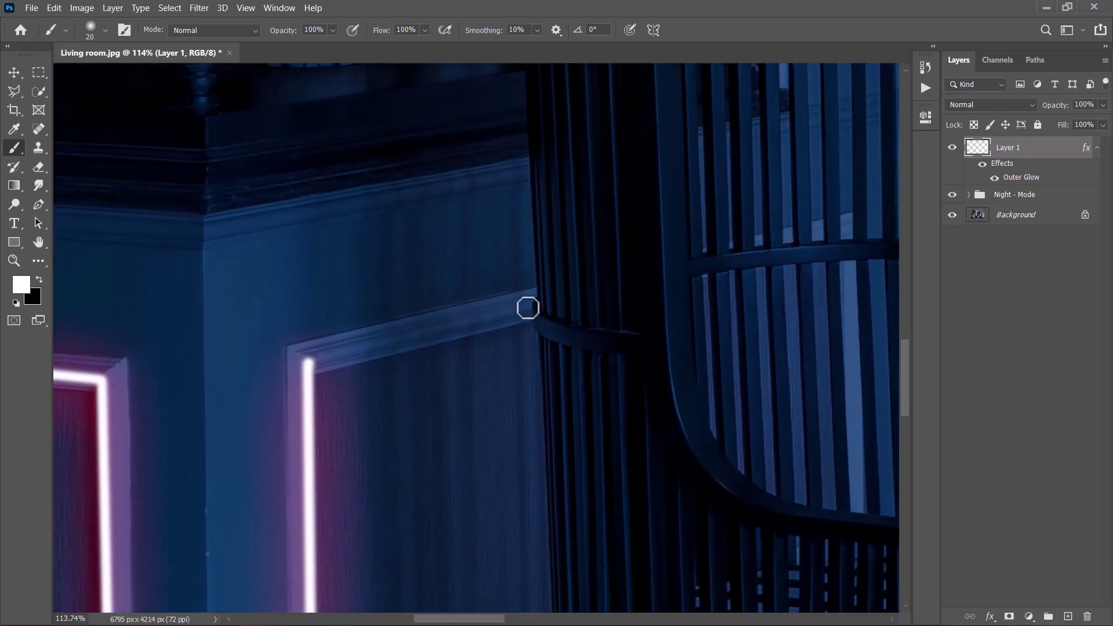
pyautogui.keyDown('shift'); pyautogui.click(528, 308); pyautogui.keyUp('shift')
# - Paint glow lines around the visible frames of the narrow wall panels between the left chair and the window
pyautogui.hotkey('ctrl', '0')
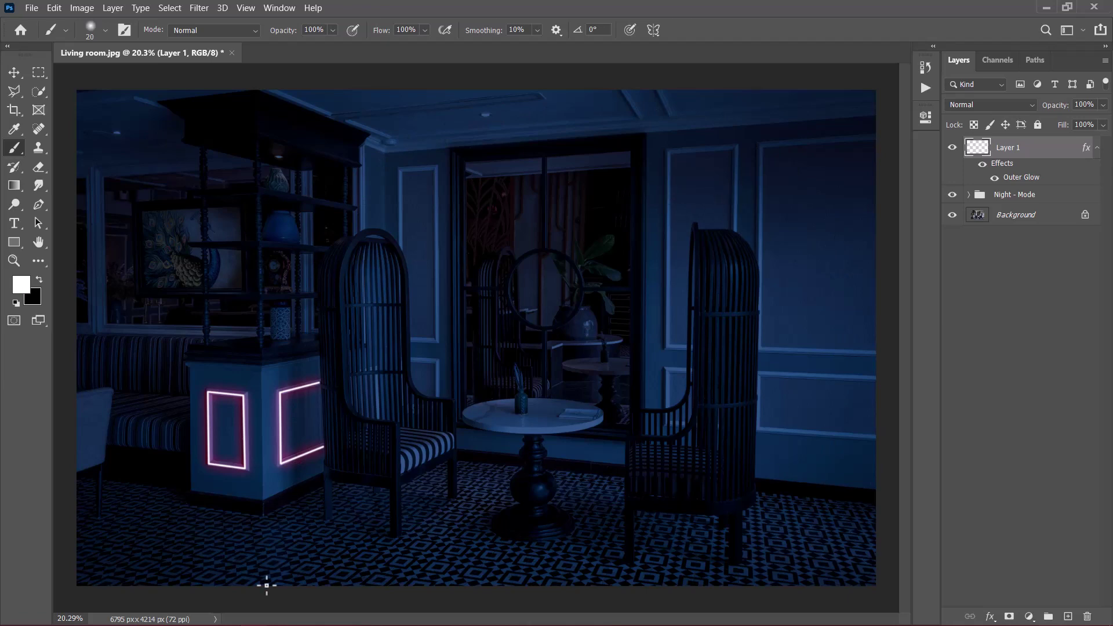
pyautogui.scroll(5, 404, 366)
pyautogui.moveTo(449, 308); pyautogui.dragTo(651, 308)
pyautogui.scroll(-2, 661, 490)
pyautogui.moveTo(614, 75); pyautogui.dragTo(613, 300)
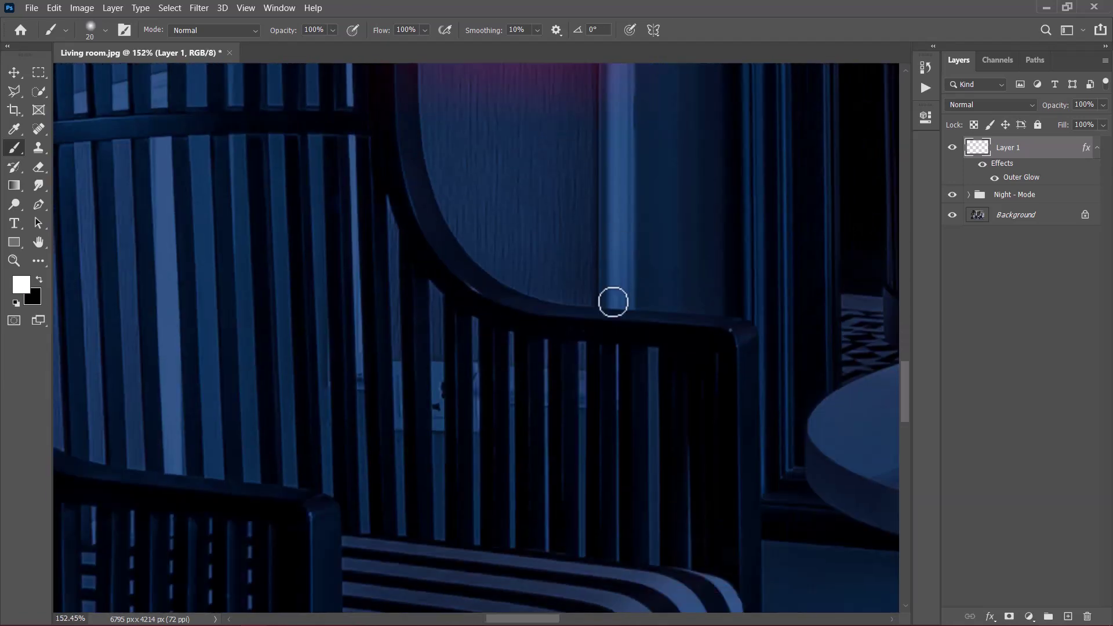
pyautogui.scroll(-2, 614, 300)
pyautogui.scroll(3, 517, 172)
pyautogui.moveTo(511, 372)
pyautogui.mouseDown()
pyautogui.moveTo(718, 380)
pyautogui.moveTo(676, 278)
pyautogui.moveTo(675, 142)
pyautogui.moveTo(385, 156)
pyautogui.mouseUp()
pyautogui.scroll(-5, 385, 156)
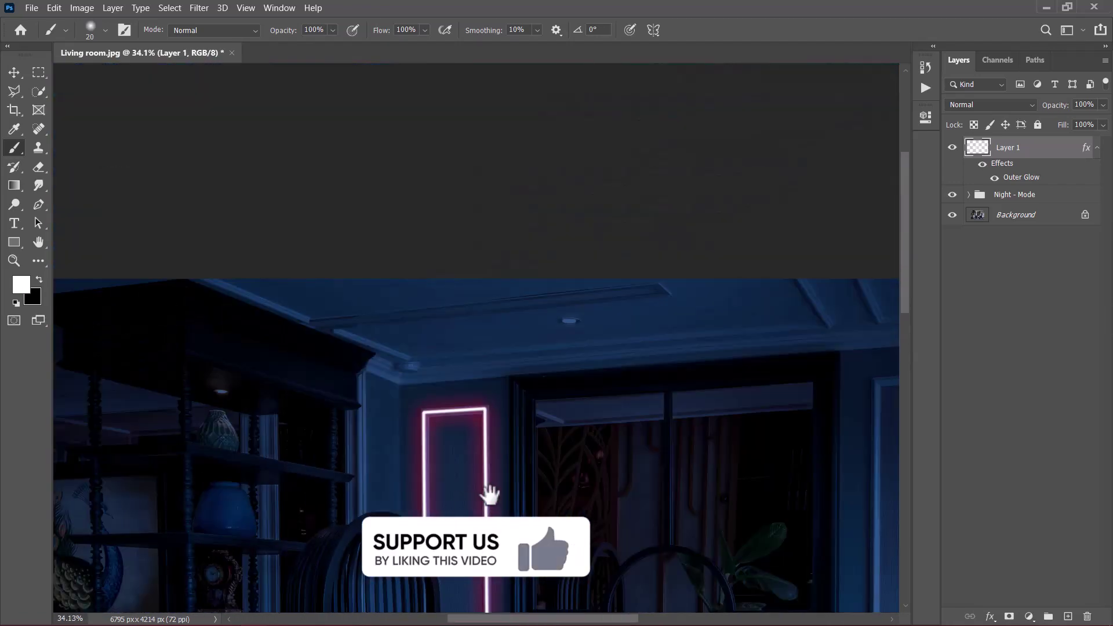
# - Outline the lower wall panel beside the right chair with glow lines running to the photo's right edge
pyautogui.moveTo(489, 495); pyautogui.dragTo(349, 418)
pyautogui.scroll(5, 551, 310)
pyautogui.hscroll(-3, 453, 351)
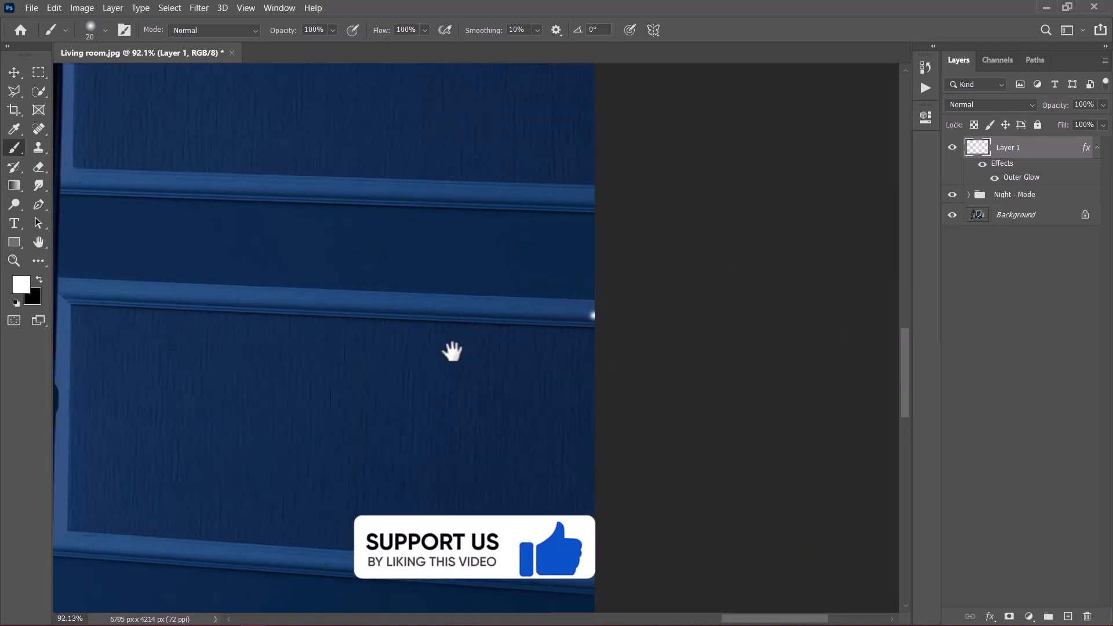
pyautogui.keyDown('shift'); pyautogui.click(204, 278); pyautogui.keyUp('shift')
pyautogui.keyDown('shift'); pyautogui.click(206, 597); pyautogui.keyUp('shift')
pyautogui.keyDown('shift'); pyautogui.click(748, 571); pyautogui.keyUp('shift')
# - Outline the large upper wall panel behind the right chair with glow lines ending at the photo's right edge
pyautogui.scroll(5, 340, 435)
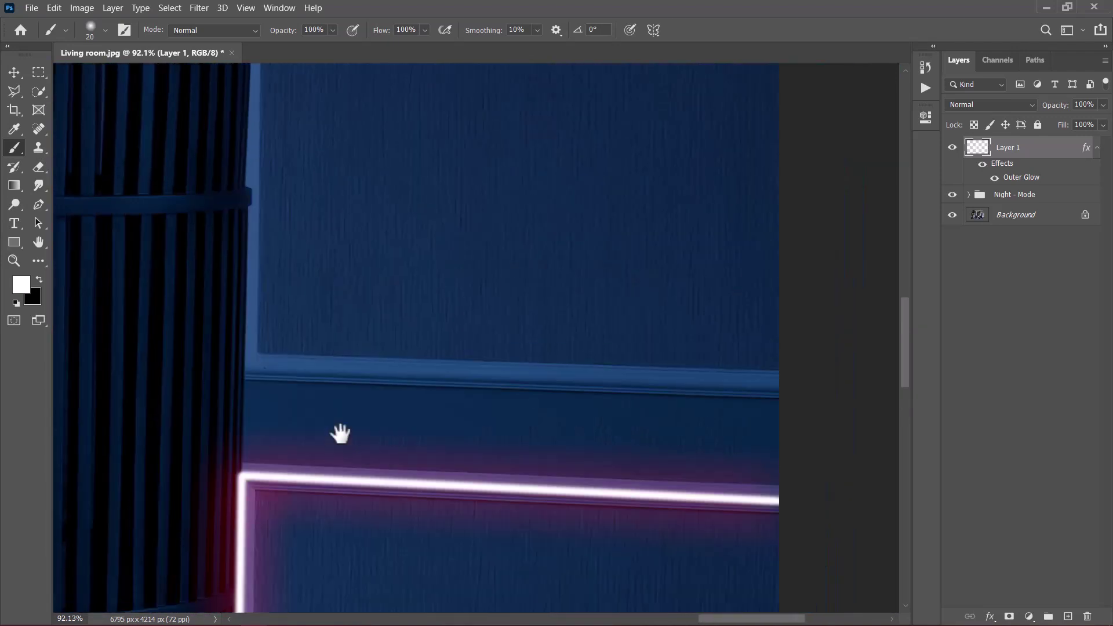
pyautogui.keyDown('shift'); pyautogui.click(748, 462); pyautogui.keyUp('shift')
pyautogui.keyDown('shift'); pyautogui.click(216, 454); pyautogui.keyUp('shift')
pyautogui.scroll(3, 409, 499)
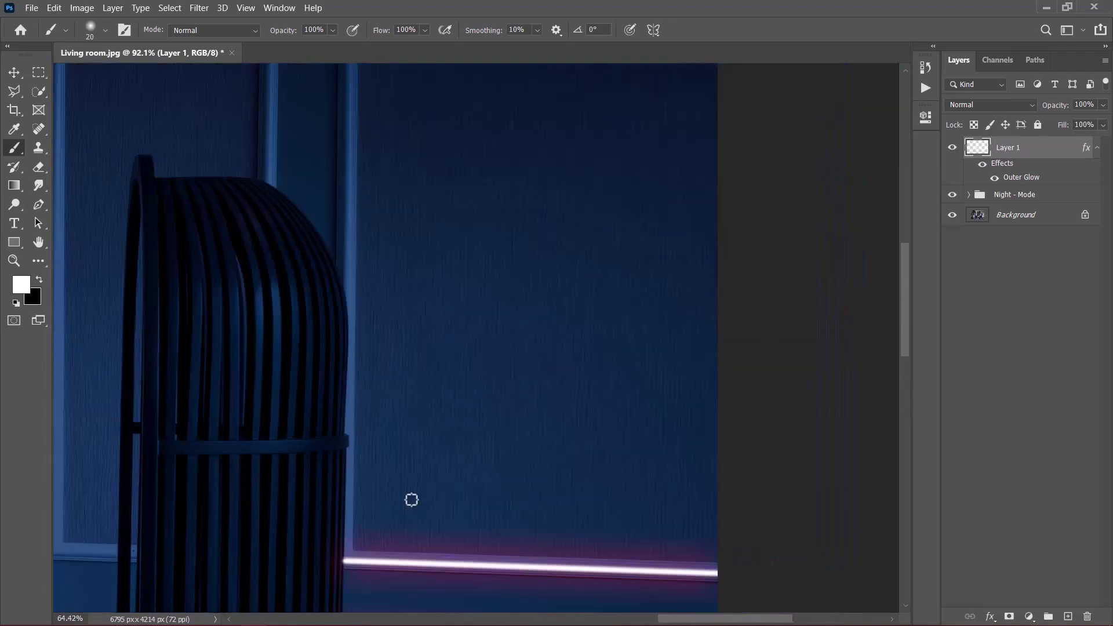
pyautogui.scroll(5, 376, 202)
pyautogui.keyDown('shift'); pyautogui.click(377, 202); pyautogui.keyUp('shift')
pyautogui.scroll(-3, 377, 202)
pyautogui.hscroll(2, 708, 186)
pyautogui.keyDown('shift'); pyautogui.click(708, 171); pyautogui.keyUp('shift')
pyautogui.scroll(-4, 708, 172)
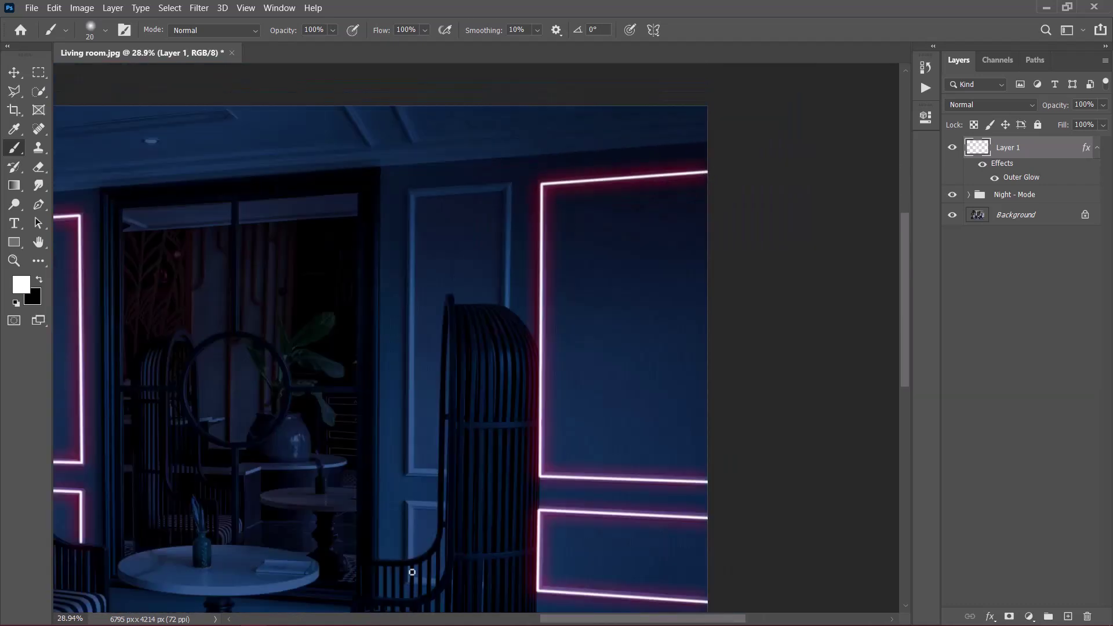
# - Paint glow lines around the tall narrow wall panel between the window and the right chair, skipping parts hidden by the chair
pyautogui.scroll(4, 513, 488)
pyautogui.scroll(-3, 406, 483)
pyautogui.scroll(3, 492, 295)
pyautogui.keyDown('shift'); pyautogui.click(426, 197); pyautogui.keyUp('shift')
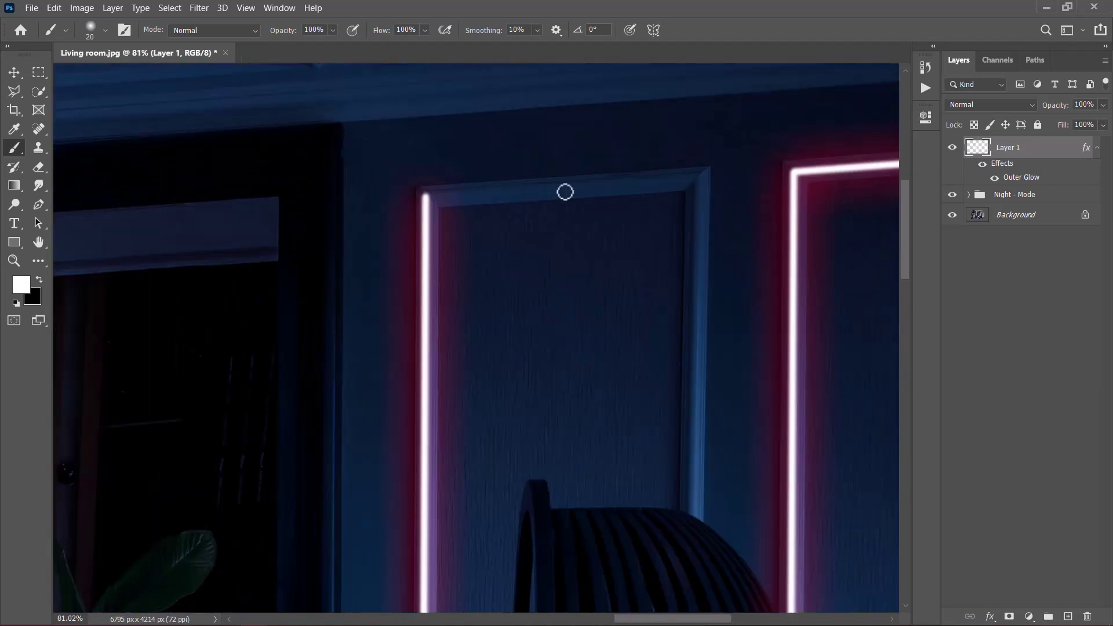
pyautogui.scroll(-4, 710, 197)
pyautogui.scroll(2, 559, 330)
pyautogui.scroll(-5, 504, 342)
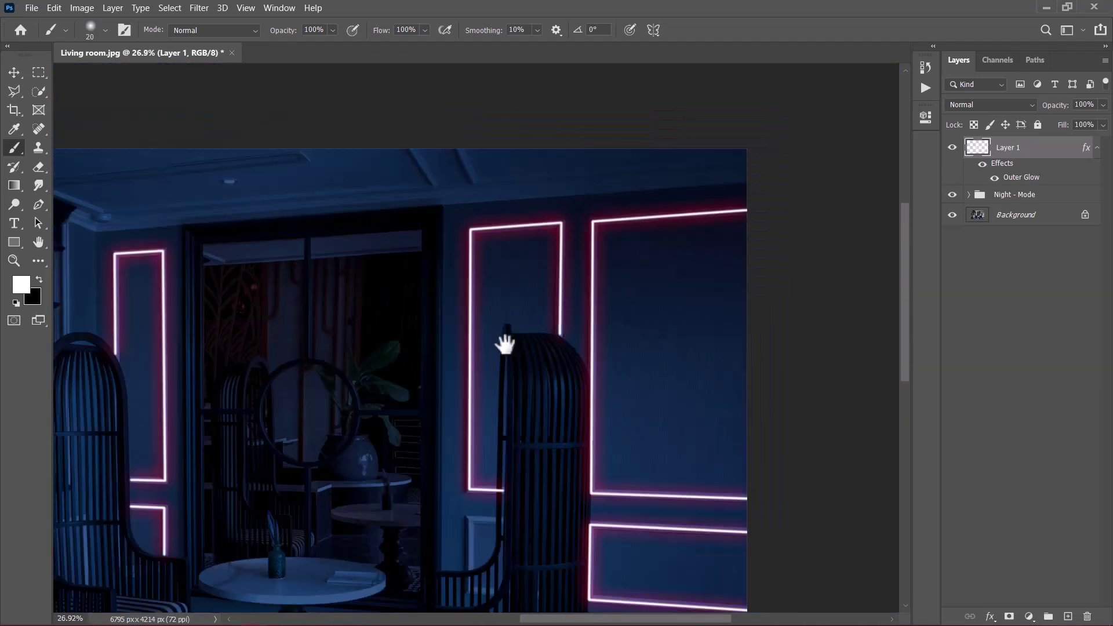
# - Paint glow lines along the small lower wall panel behind the right chair's armrest, dabbing only in the gaps between slats
pyautogui.scroll(1, 825, 553)
pyautogui.scroll(5, 824, 553)
pyautogui.click(700, 172)
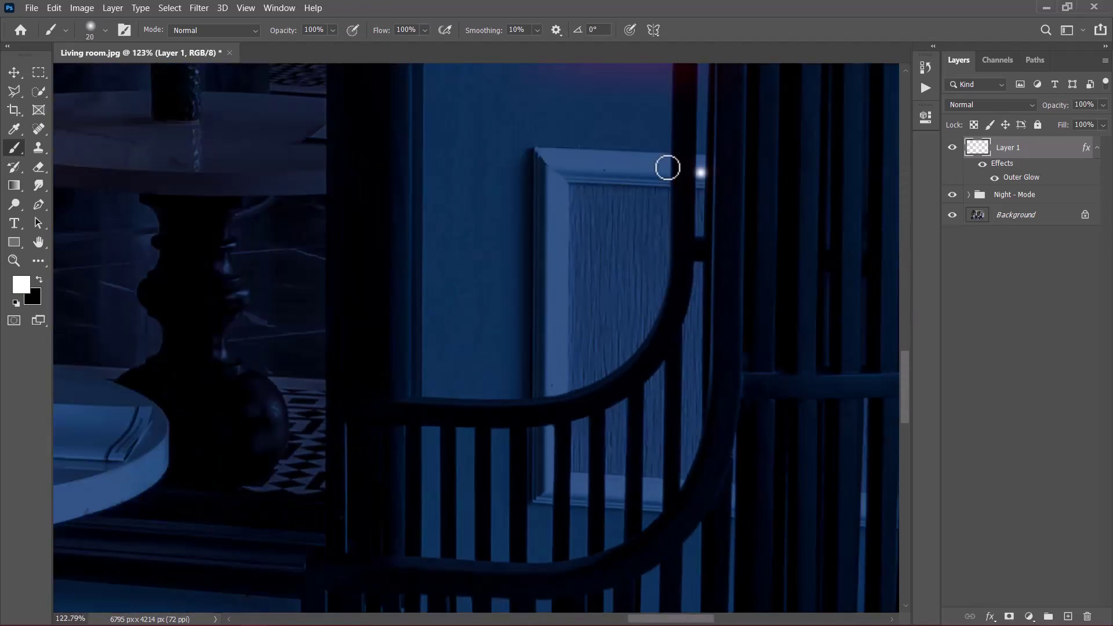
pyautogui.keyDown('shift'); pyautogui.click(550, 168); pyautogui.keyUp('shift')
pyautogui.keyDown('shift'); pyautogui.click(545, 395); pyautogui.keyUp('shift')
pyautogui.scroll(5, 544, 431)
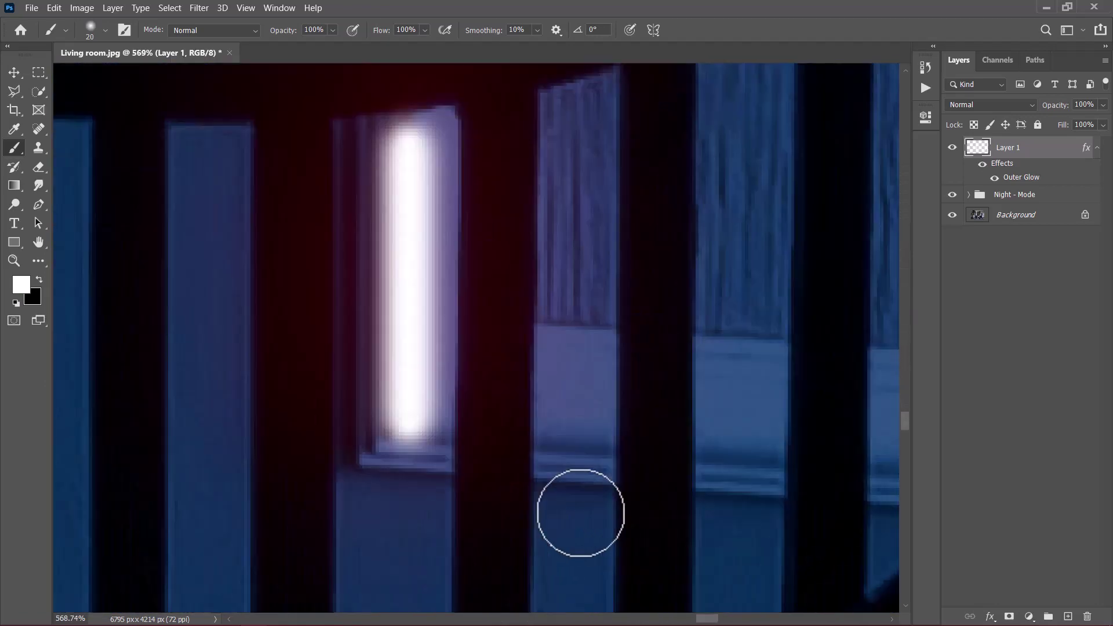
pyautogui.scroll(-6, 627, 462)
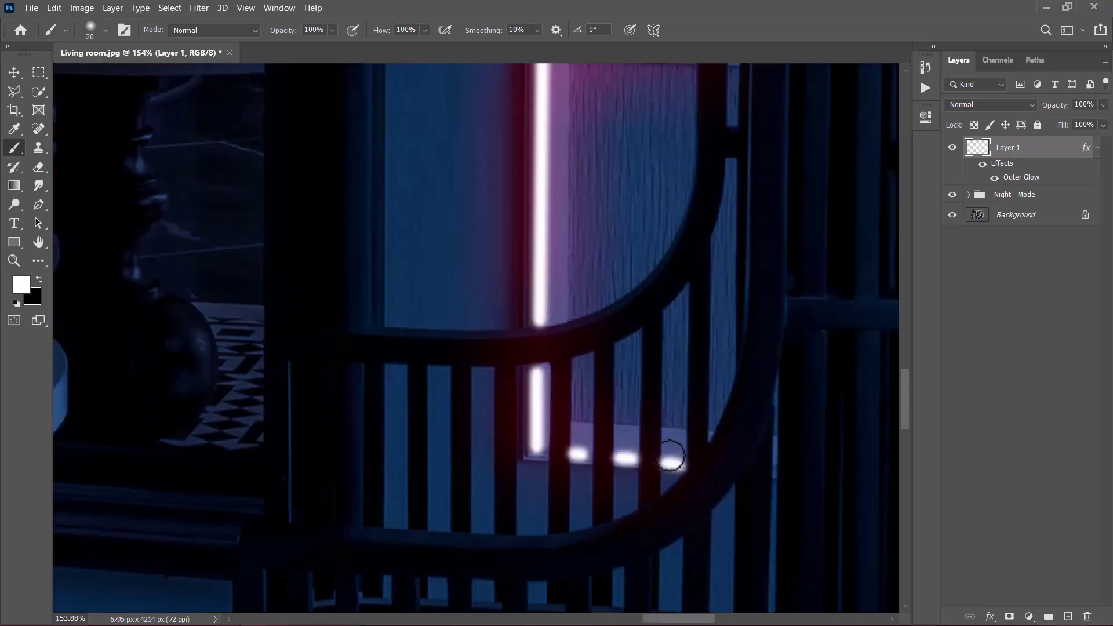
# - Paint a horizontal glow line along the lower moulding behind the shelf unit, leaving gaps at the shelf posts and vase
pyautogui.moveTo(464, 344); pyautogui.dragTo(684, 393)
pyautogui.scroll(5, 473, 382)
pyautogui.scroll(-5, 684, 393)
pyautogui.scroll(2, 557, 530)
pyautogui.scroll(3, 789, 468)
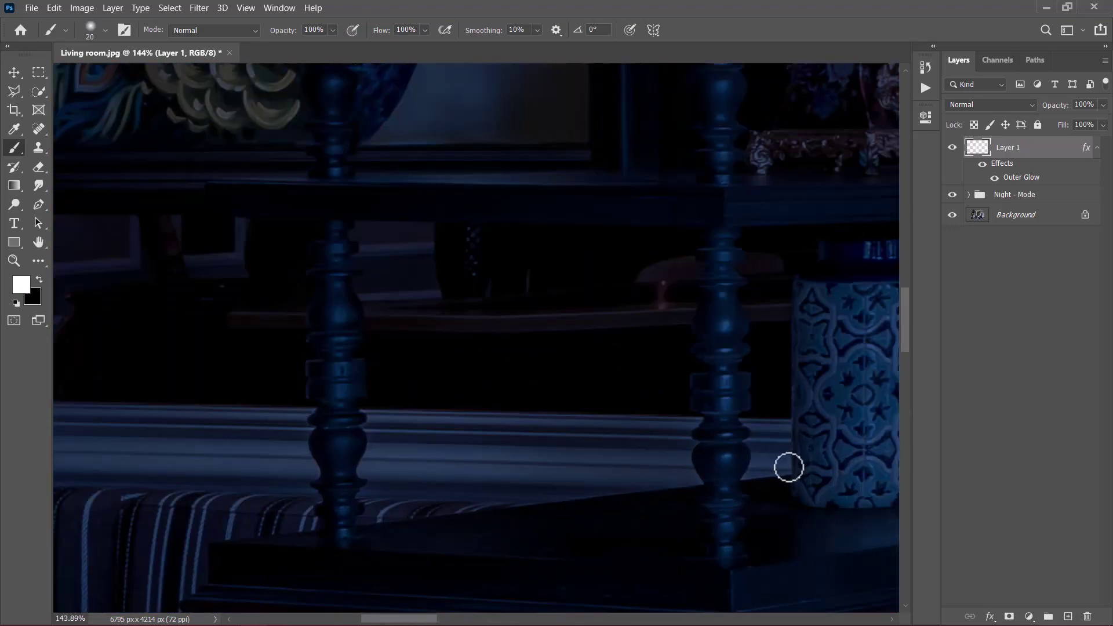
pyautogui.moveTo(787, 429); pyautogui.dragTo(737, 464)
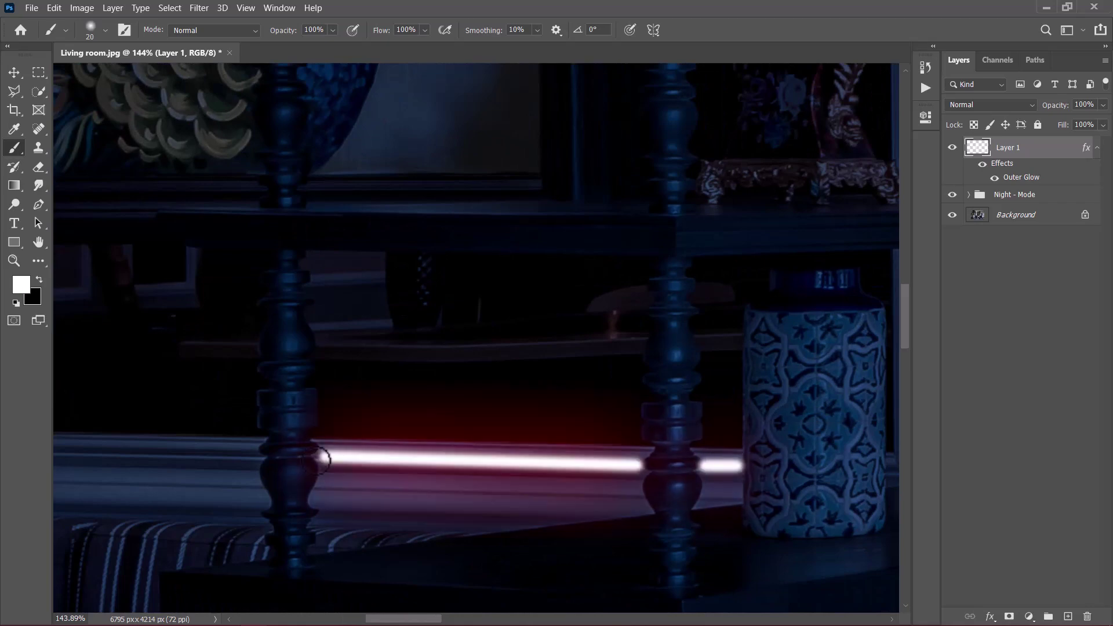
pyautogui.scroll(-2, 701, 502)
pyautogui.scroll(3, 164, 482)
pyautogui.scroll(-4, 232, 348)
# - Paint glow lines down the vertical side and along the top of the frame around the peacock picture, skipping the shelf posts
pyautogui.scroll(3, 296, 143)
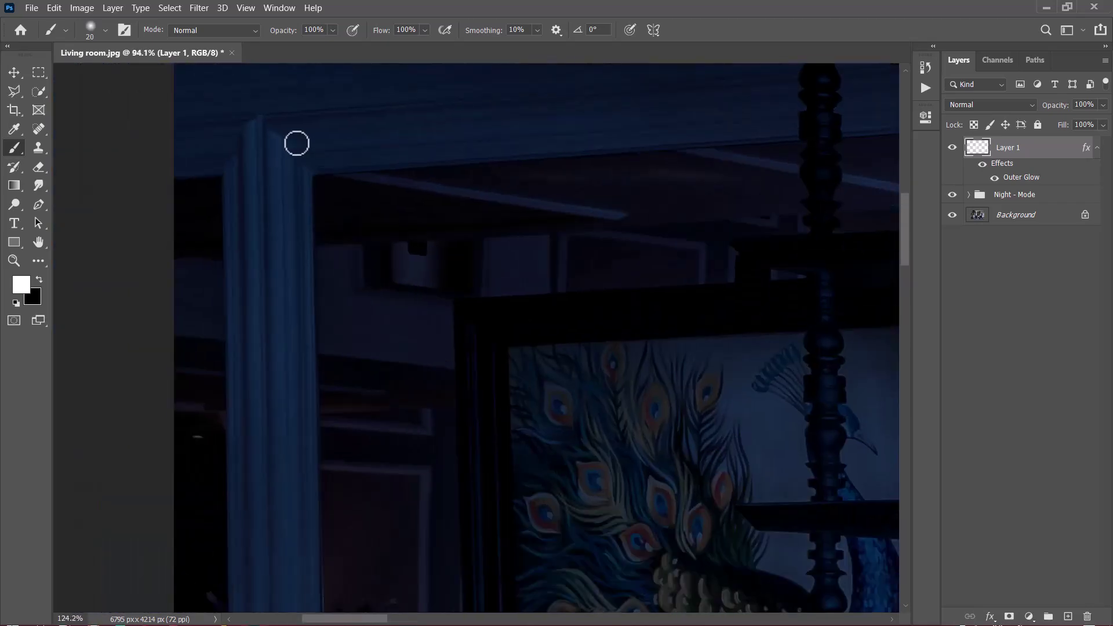
pyautogui.scroll(1, 308, 181)
pyautogui.scroll(-4, 307, 182)
pyautogui.scroll(3, 512, 168)
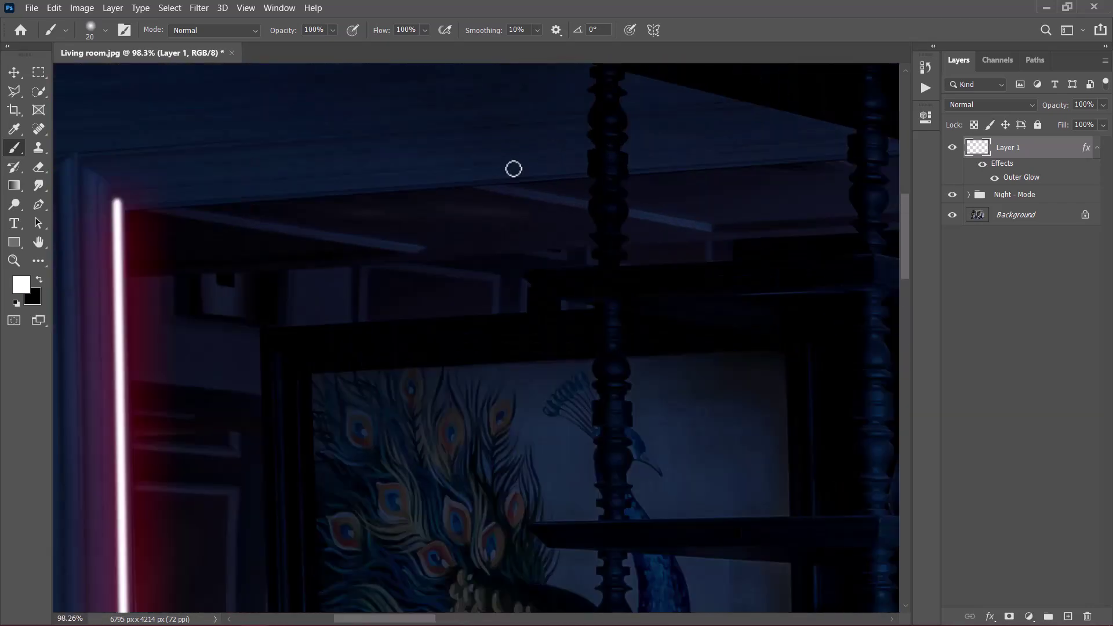
pyautogui.keyDown('shift'); pyautogui.click(585, 167); pyautogui.keyUp('shift')
pyautogui.moveTo(585, 167); pyautogui.dragTo(331, 263)
pyautogui.scroll(-5, 554, 240)
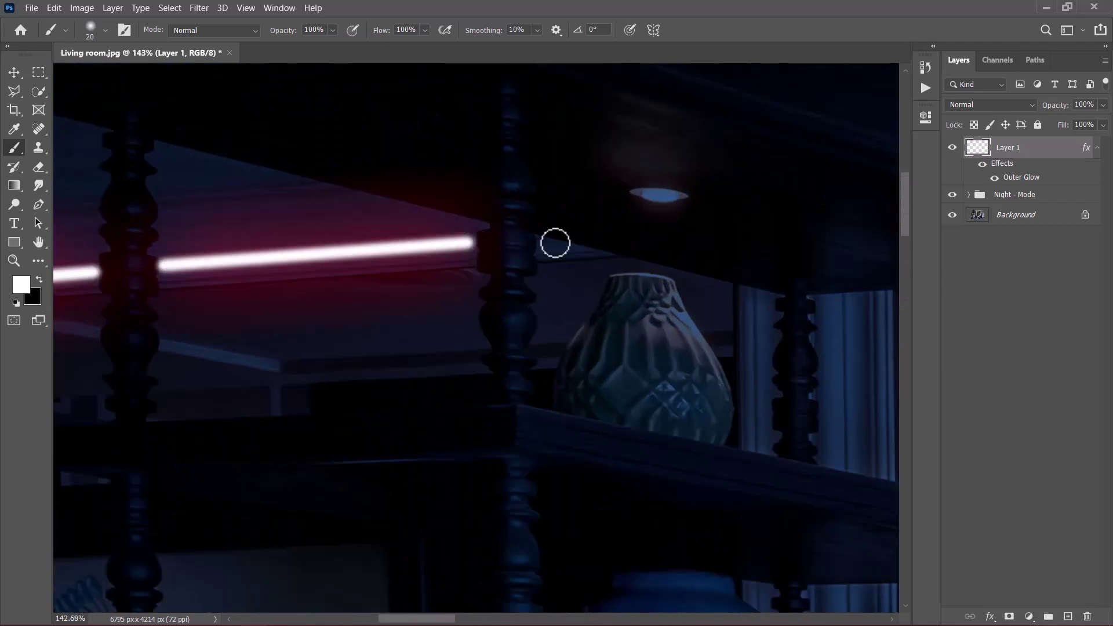
pyautogui.scroll(-2, 303, 296)
# - Paint an L-shaped glow along the frame behind the shelf beside the left chair and continue it upward between the shelves
pyautogui.scroll(5, 474, 221)
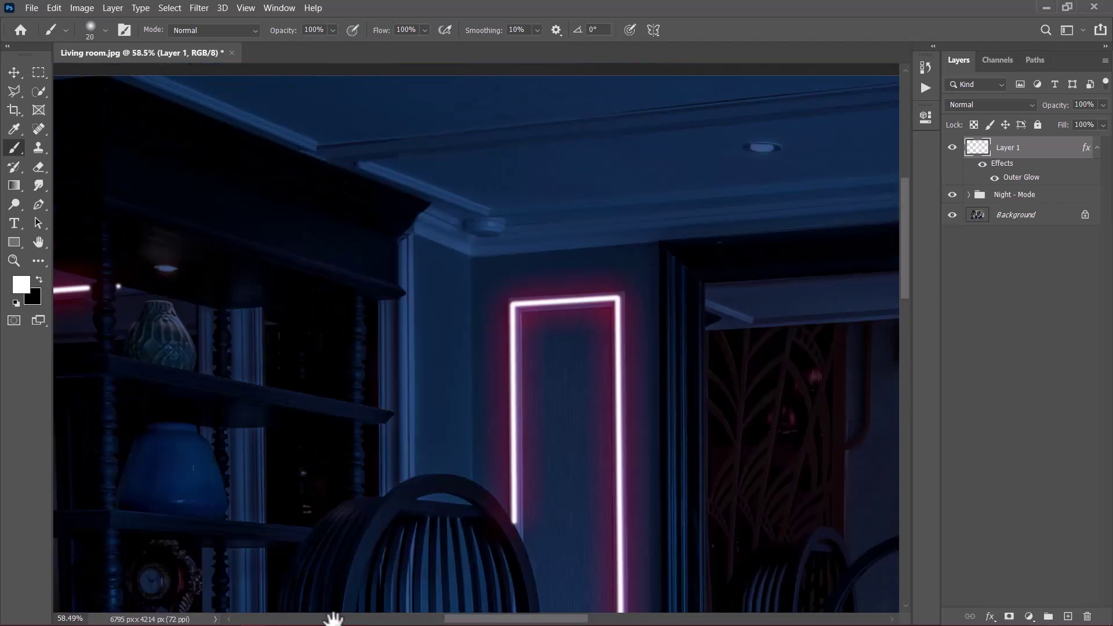
pyautogui.scroll(4, 381, 452)
pyautogui.keyDown('shift'); pyautogui.click(368, 170); pyautogui.keyUp('shift')
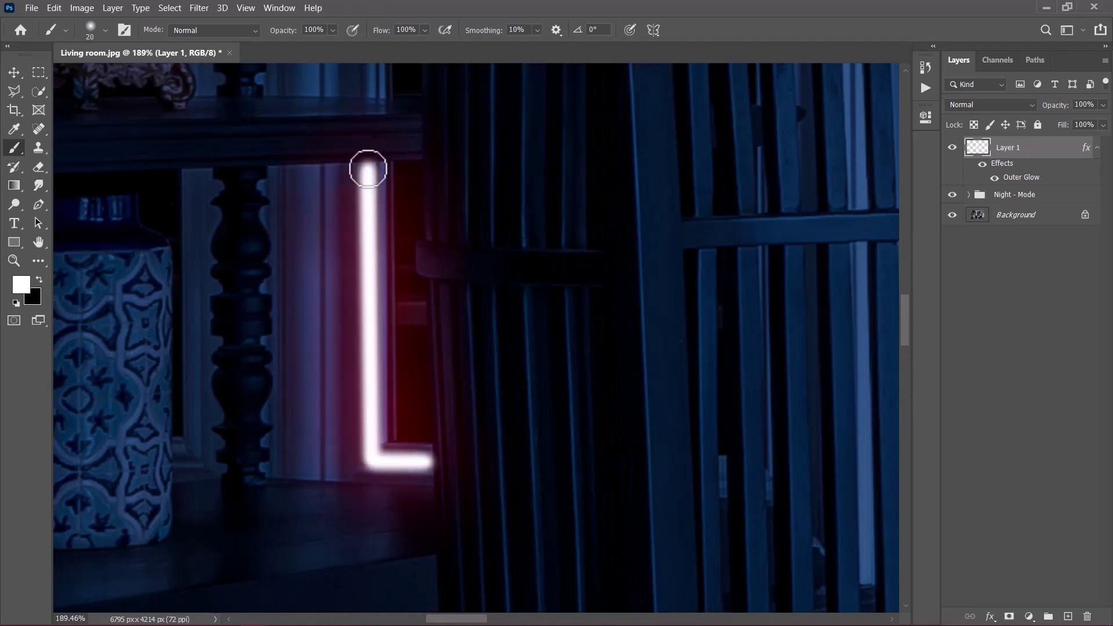
pyautogui.moveTo(368, 169); pyautogui.dragTo(368, 398)
pyautogui.scroll(-2, 368, 398)
pyautogui.scroll(2, 368, 162)
pyautogui.moveTo(369, 204)
pyautogui.mouseDown()
pyautogui.moveTo(434, 348)
pyautogui.moveTo(426, 284)
pyautogui.moveTo(431, 494)
pyautogui.mouseUp()
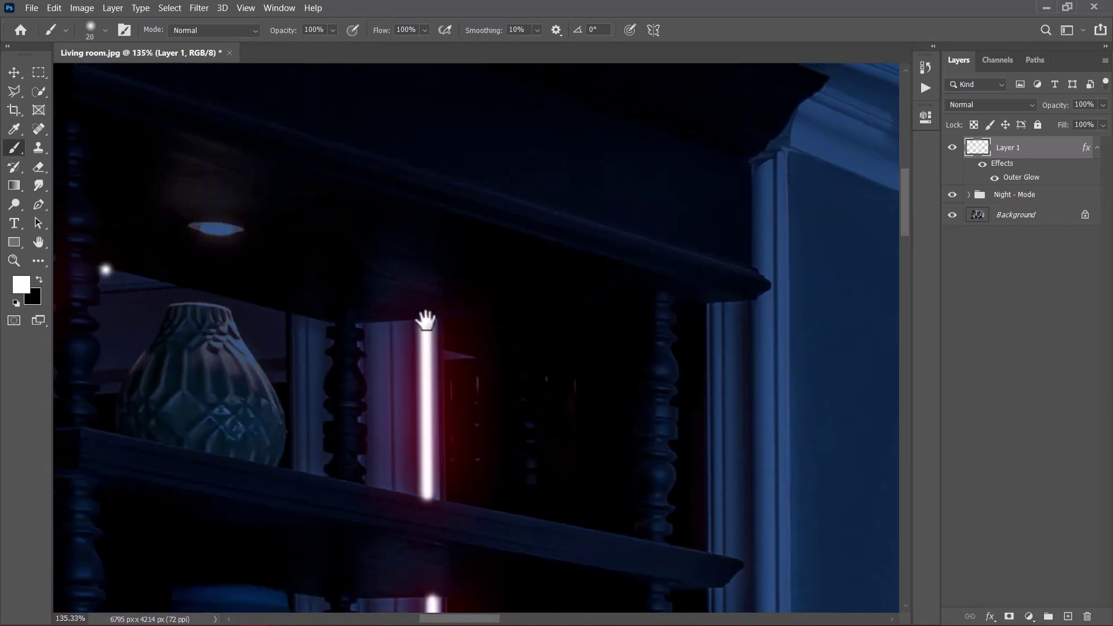
# - Paint a glow line along the wall cornice from the shelf unit through the room corner to the photo's right edge
pyautogui.scroll(-5, 435, 218)
pyautogui.scroll(3, 568, 320)
pyautogui.scroll(-2, 270, 402)
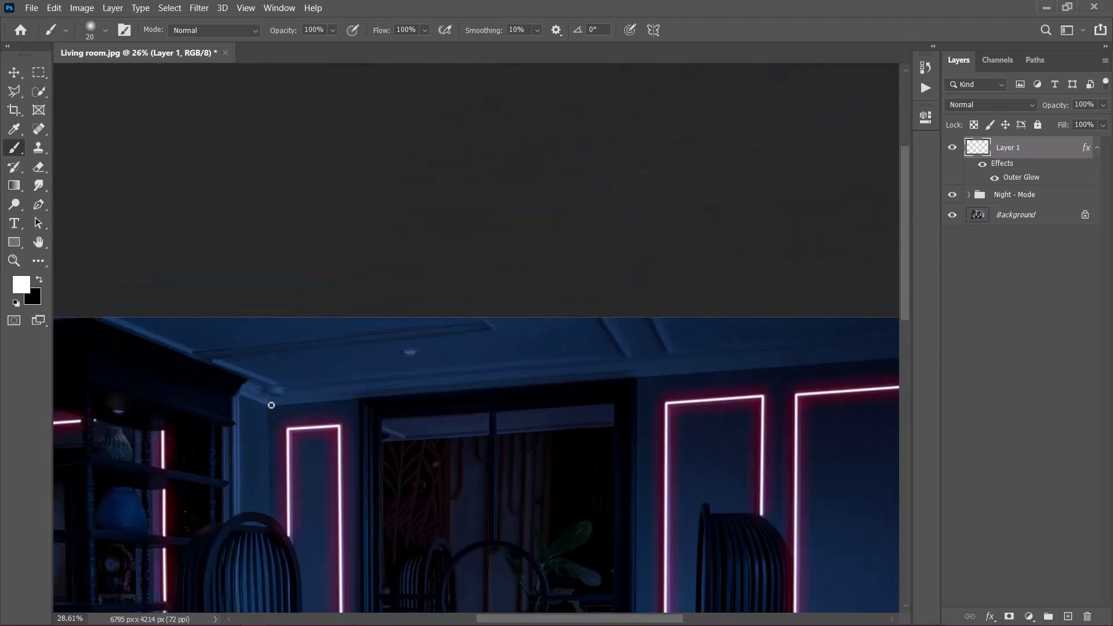
pyautogui.scroll(3, 270, 405)
pyautogui.scroll(-1, 261, 373)
pyautogui.moveTo(261, 373); pyautogui.dragTo(55, 522)
pyautogui.scroll(2, 674, 432)
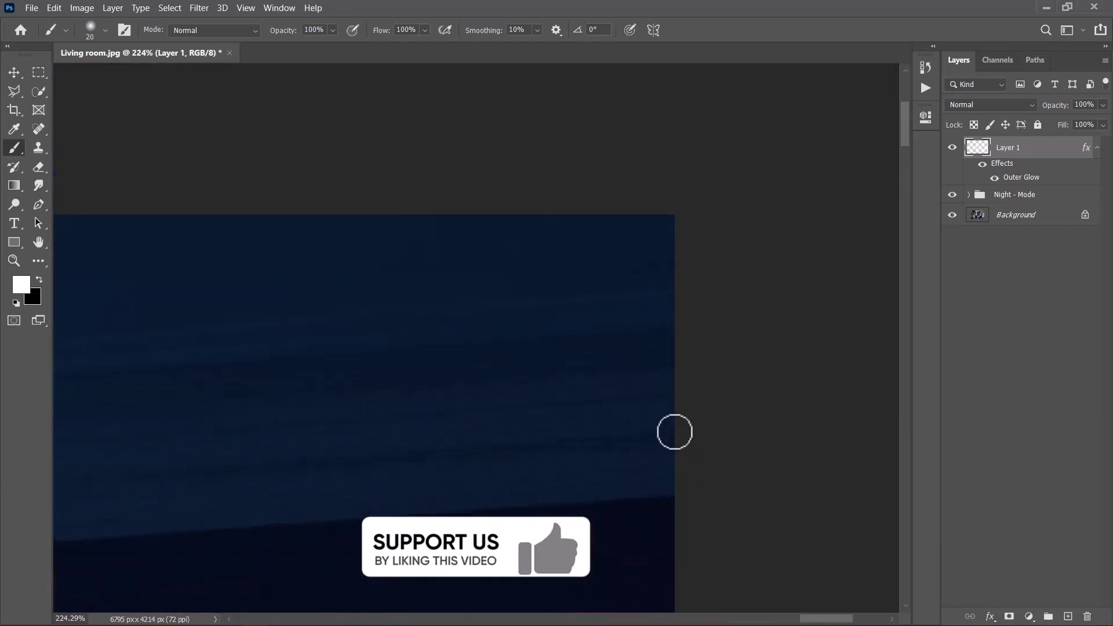
pyautogui.scroll(-3, 674, 432)
pyautogui.moveTo(720, 477); pyautogui.dragTo(620, 504)
pyautogui.scroll(2, 483, 478)
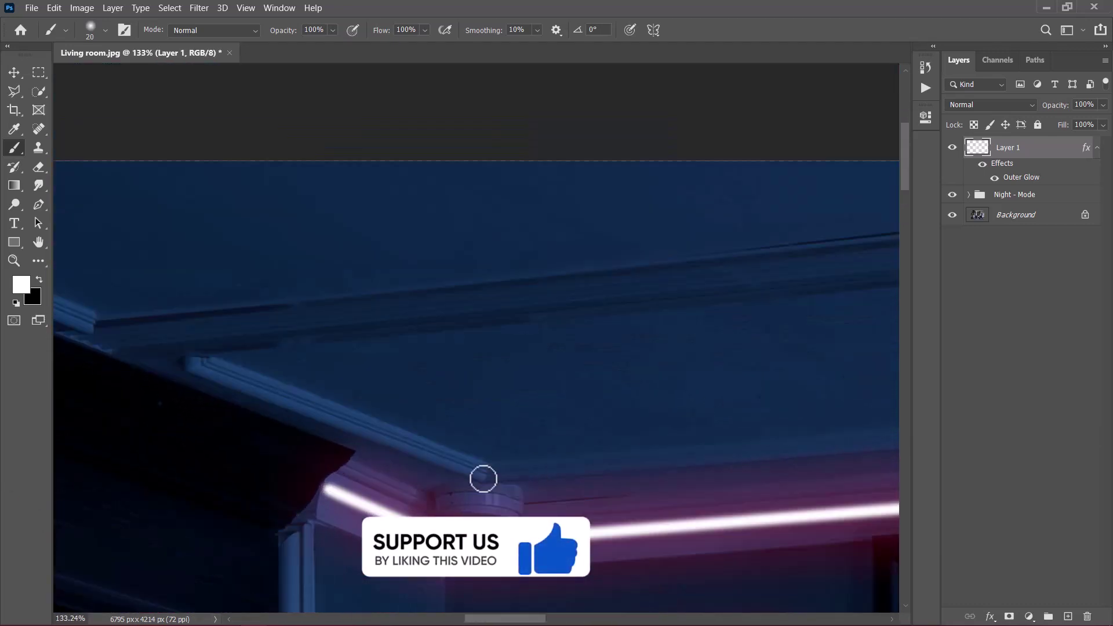
# - Paint connected glow lines along the ceiling mouldings above the shelf unit, including both edges of the long narrow strip
pyautogui.keyDown('shift'); pyautogui.click(199, 367); pyautogui.keyUp('shift')
pyautogui.moveTo(325, 345)
pyautogui.mouseDown()
pyautogui.moveTo(651, 405)
pyautogui.moveTo(684, 381)
pyautogui.moveTo(898, 371)
pyautogui.moveTo(427, 430)
pyautogui.mouseUp()
pyautogui.keyDown('shift'); pyautogui.click(427, 437); pyautogui.keyUp('shift')
pyautogui.keyDown('shift'); pyautogui.click(82, 281); pyautogui.keyUp('shift')
pyautogui.scroll(-5, 806, 321)
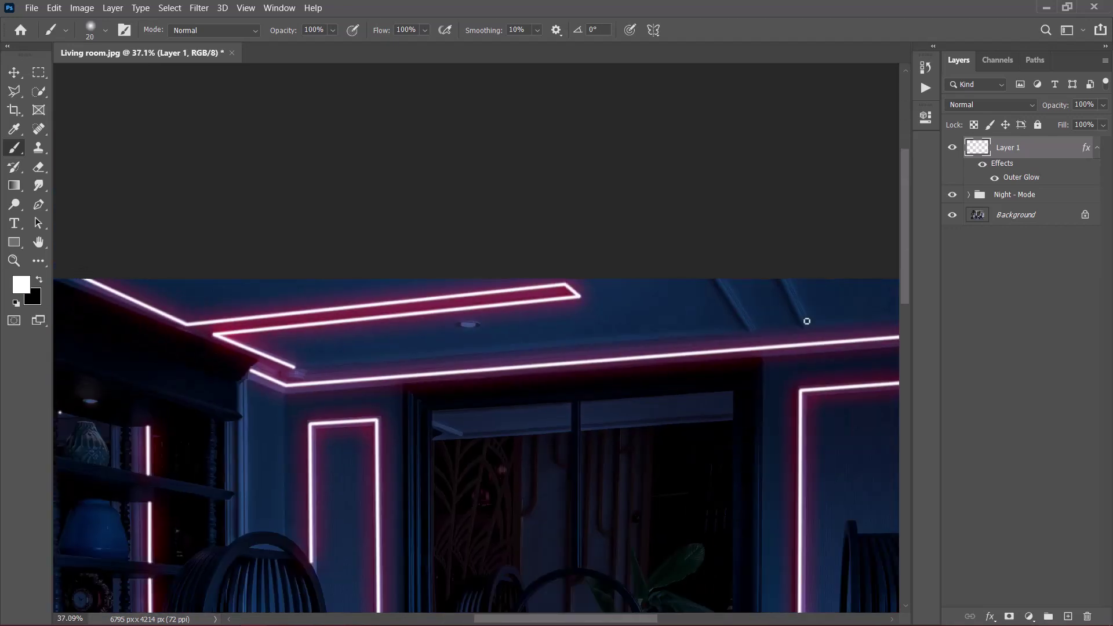
# - Extend the ceiling glow line to the first cross beam above the window and trace both of the beam's edges
pyautogui.scroll(3, 298, 373)
pyautogui.hscroll(5, 784, 405)
pyautogui.keyDown('shift'); pyautogui.click(785, 405); pyautogui.keyUp('shift')
pyautogui.keyDown('shift'); pyautogui.click(703, 286); pyautogui.keyUp('shift')
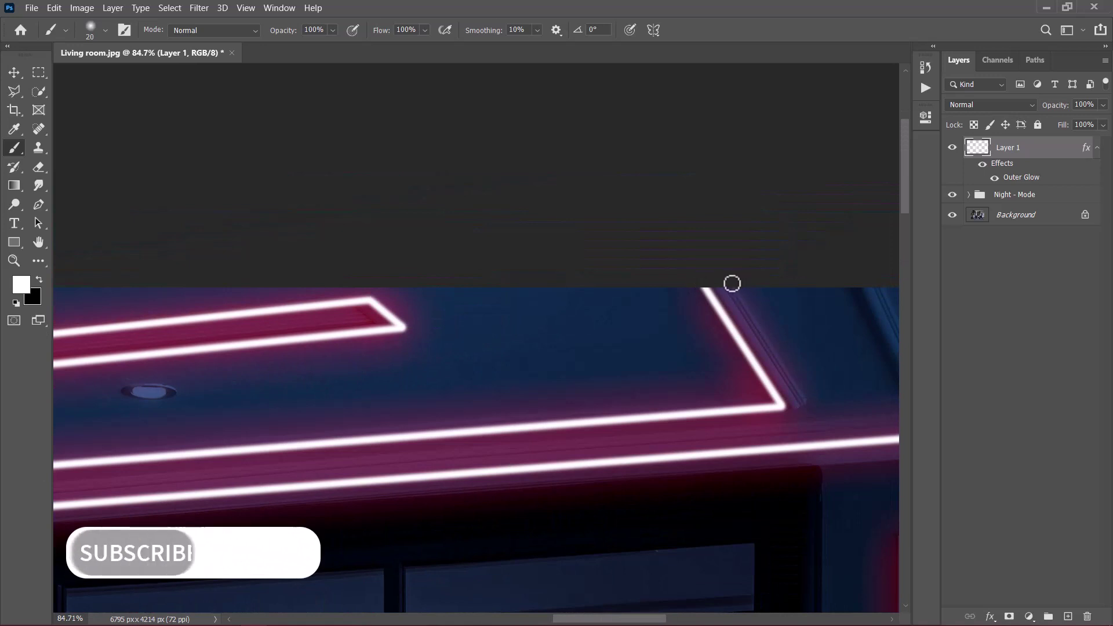
pyautogui.click(732, 283)
pyautogui.keyDown('shift'); pyautogui.click(808, 399); pyautogui.keyUp('shift')
pyautogui.moveTo(809, 399); pyautogui.dragTo(506, 363)
# - Paint a glow line down the ceiling moulding right of the cross beam and along its lower edge to the photo's right edge
pyautogui.scroll(2, 506, 208)
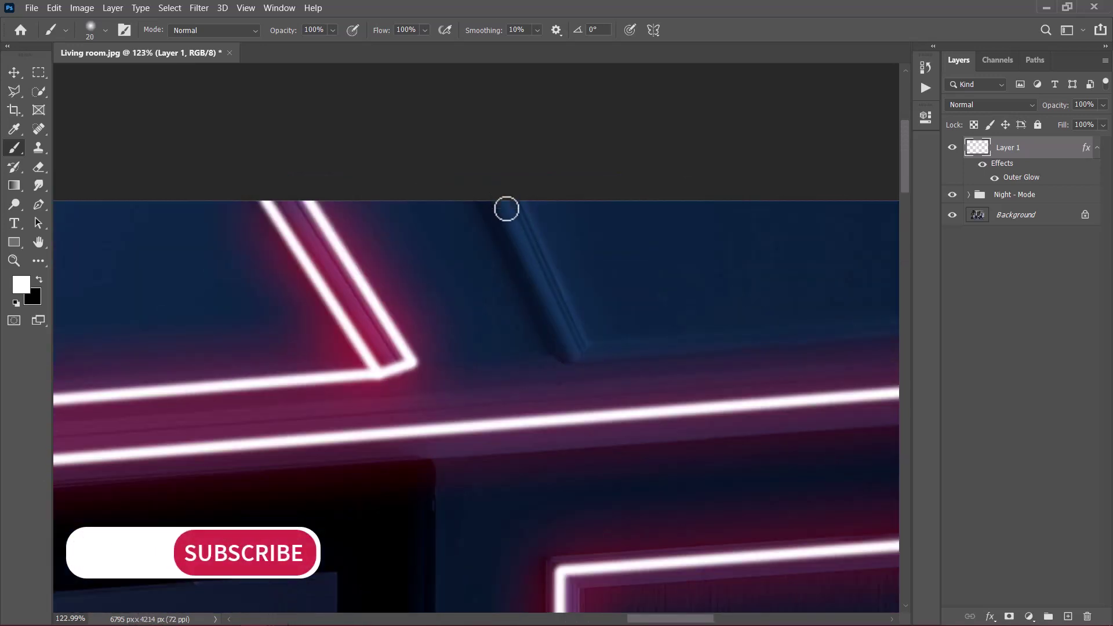
pyautogui.moveTo(511, 203); pyautogui.dragTo(309, 405)
pyautogui.scroll(-2, 579, 393)
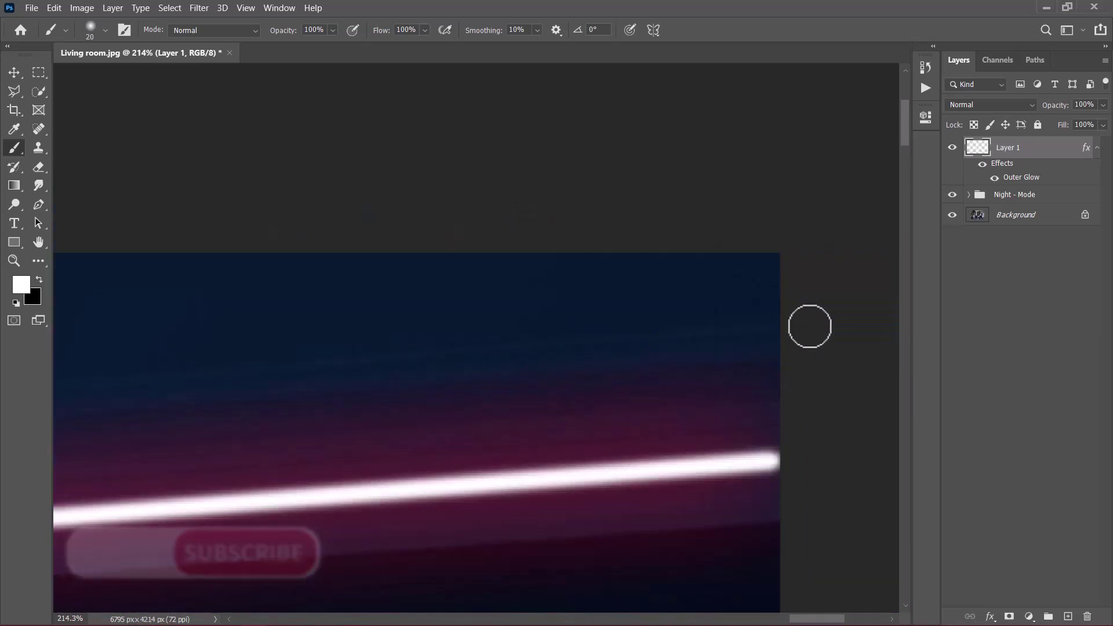
# - Paint glow lines along the upper and lower ceiling mouldings in the photo's upper-left corner, beside the shelf unit
pyautogui.hotkey('ctrl', '0')
pyautogui.scroll(5, 204, 168)
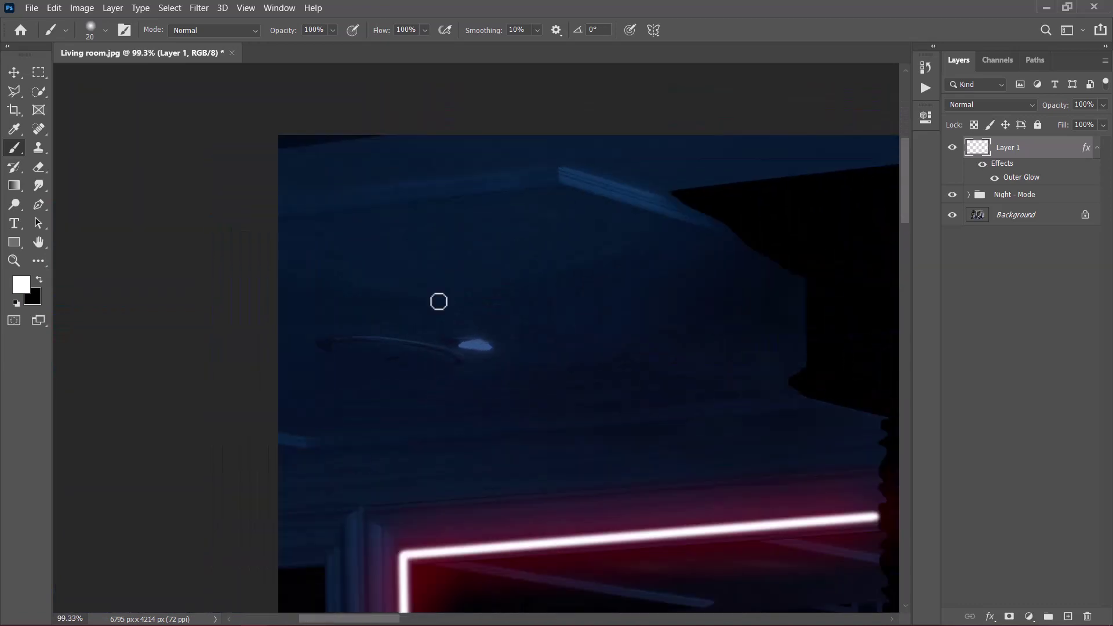
pyautogui.click(282, 215)
pyautogui.keyDown('shift'); pyautogui.click(555, 180); pyautogui.keyUp('shift')
pyautogui.keyDown('shift'); pyautogui.click(732, 238); pyautogui.keyUp('shift')
pyautogui.click(311, 443)
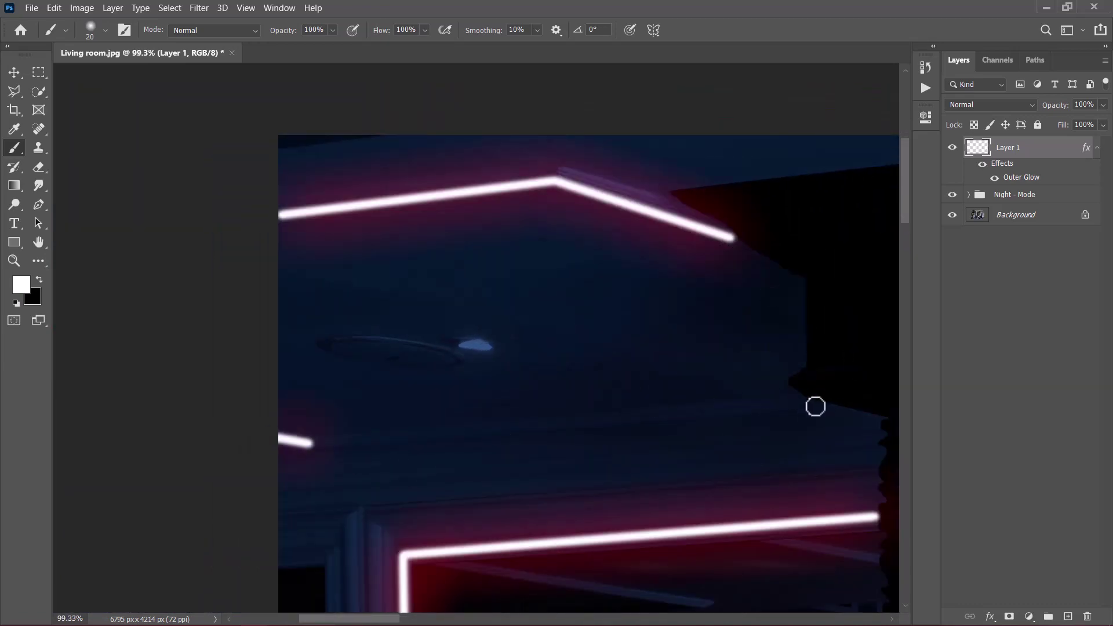
pyautogui.click(799, 398)
pyautogui.scroll(-6, 464, 520)
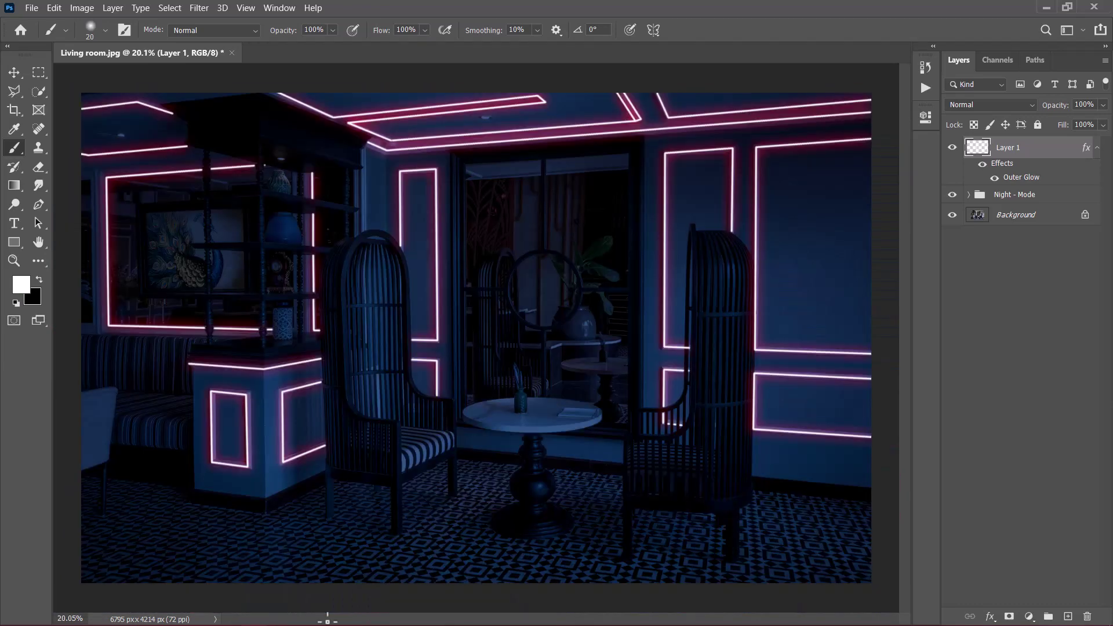
# - Collapse Layer 1's effects list, duplicate the layer and set the copy's opacity to 50%
pyautogui.scroll(-1, 415, 505)
pyautogui.click(1096, 147)
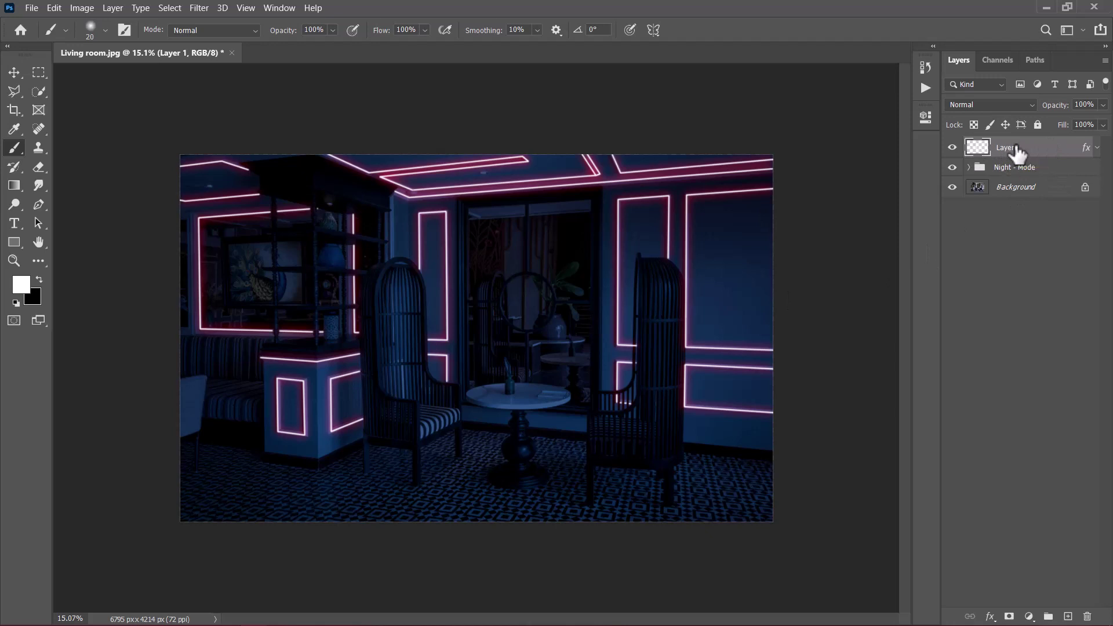
pyautogui.hotkey('ctrl', 'j')
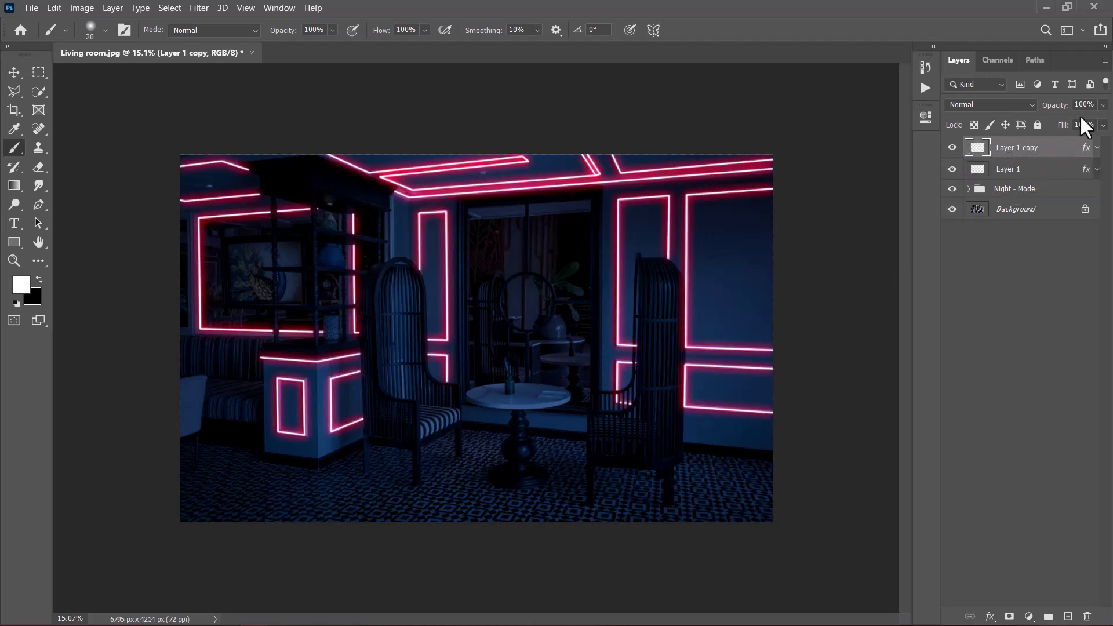
pyautogui.write('50')
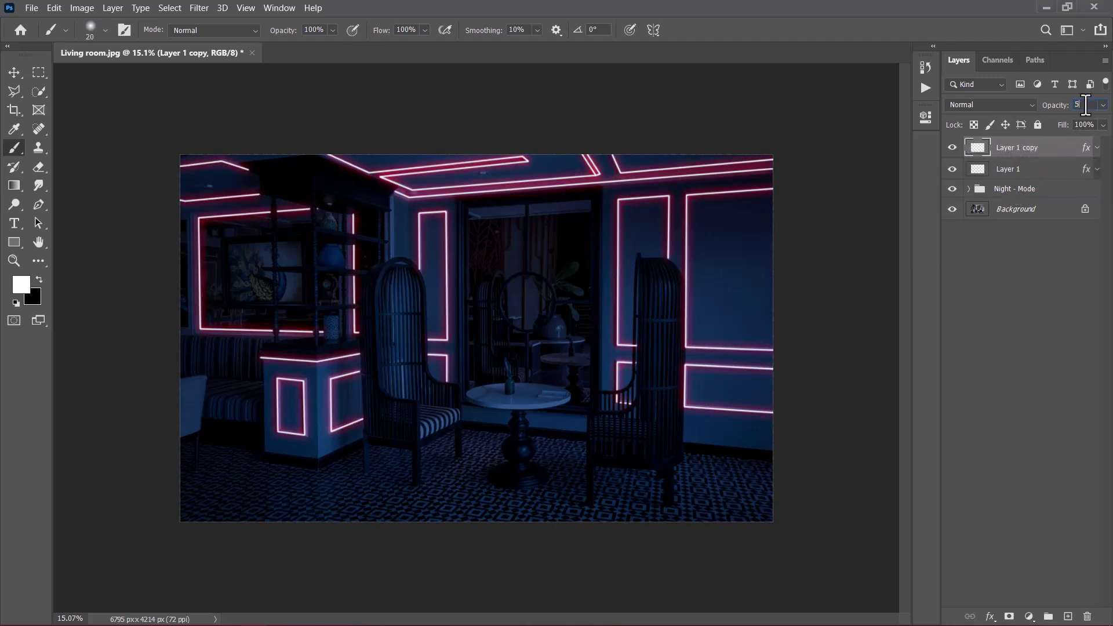
# - Group Layer 1 and its copy and name the group "Glow effect"
pyautogui.keyDown('ctrl'); pyautogui.click(1009, 171); pyautogui.keyUp('ctrl')
pyautogui.hotkey('ctrl', 'g')
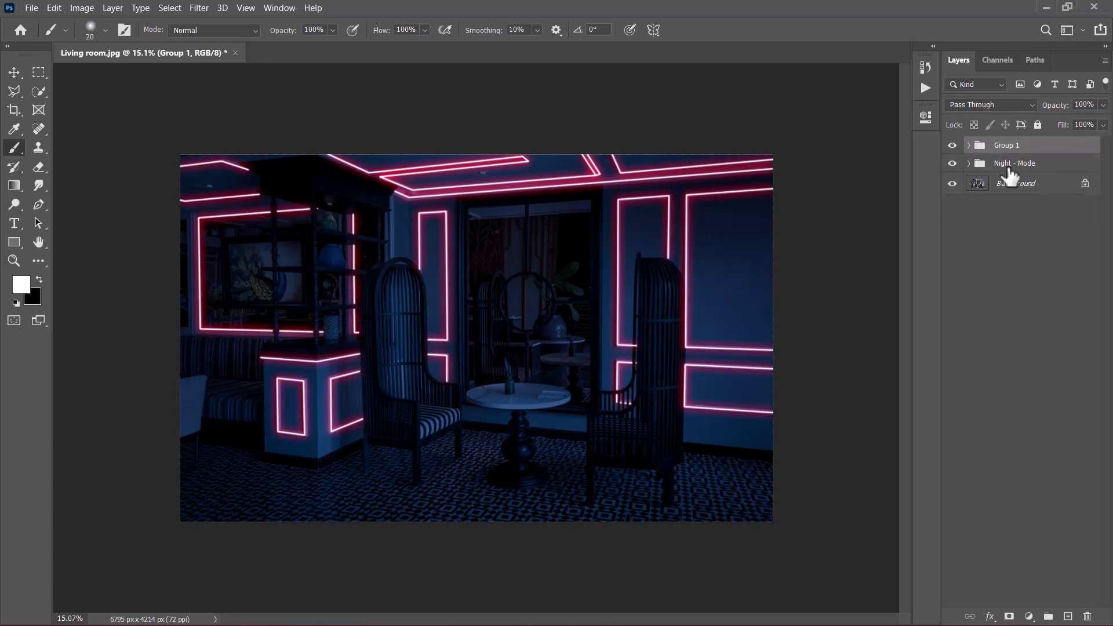
pyautogui.doubleClick(1008, 145)
pyautogui.write('Glow effect')
pyautogui.press('Return')
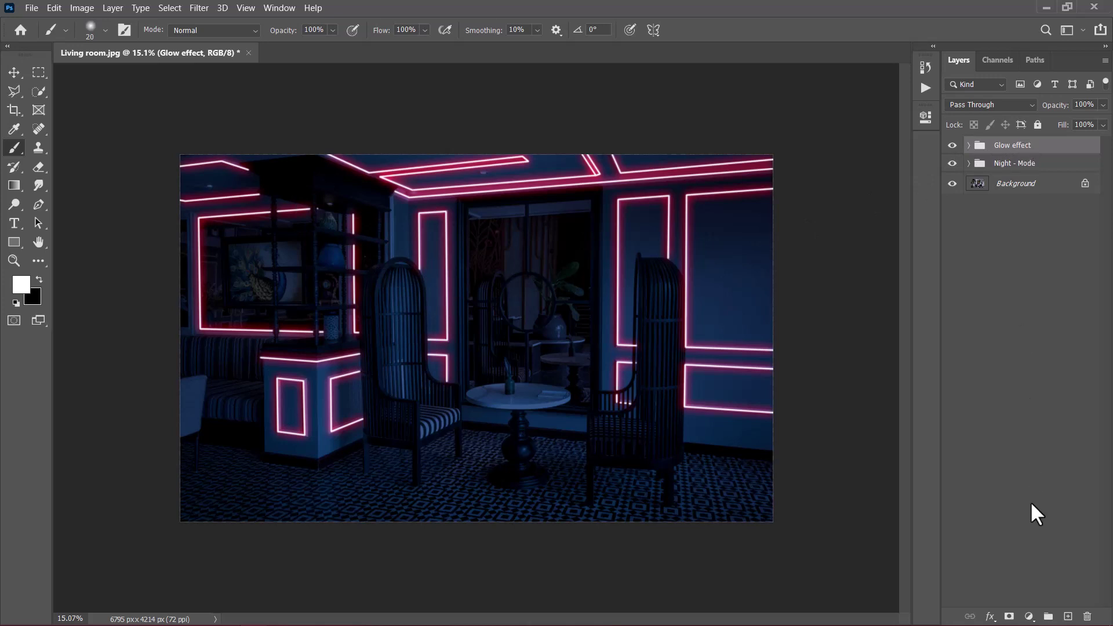
# - Add a Hue/Saturation adjustment clipped to the Glow effect group and set its Hue to -117
pyautogui.click(1029, 617)
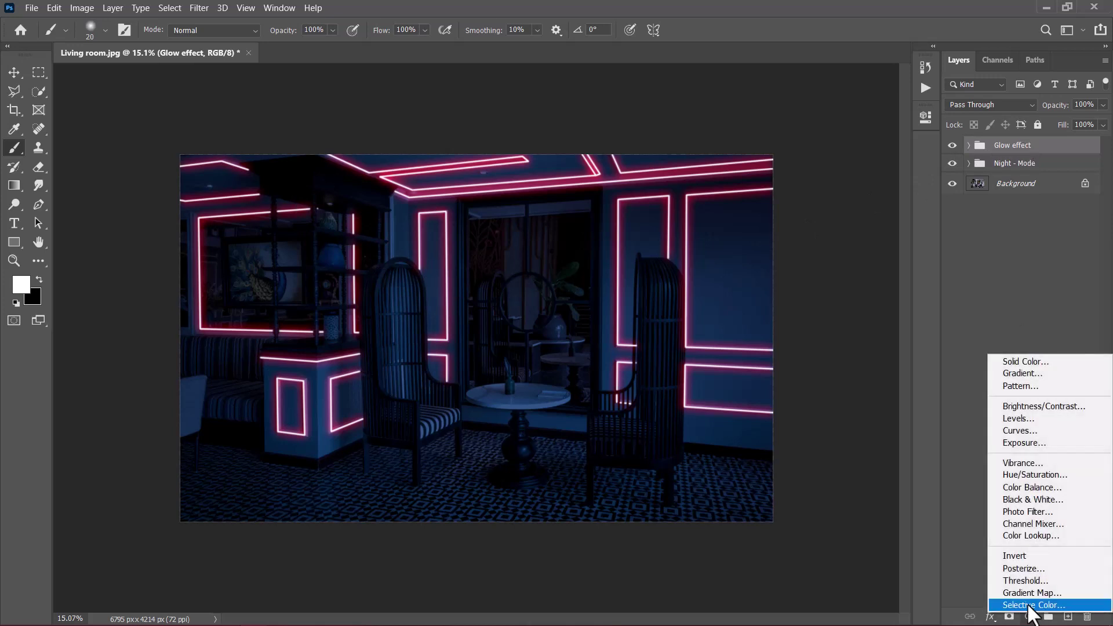
pyautogui.click(1030, 475)
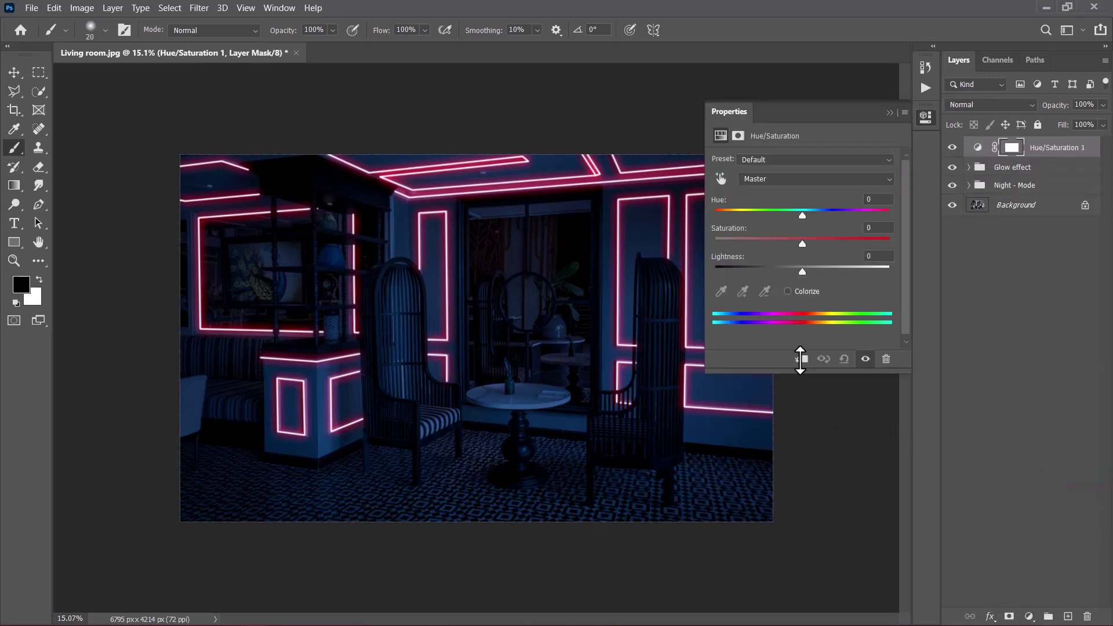
pyautogui.click(801, 358)
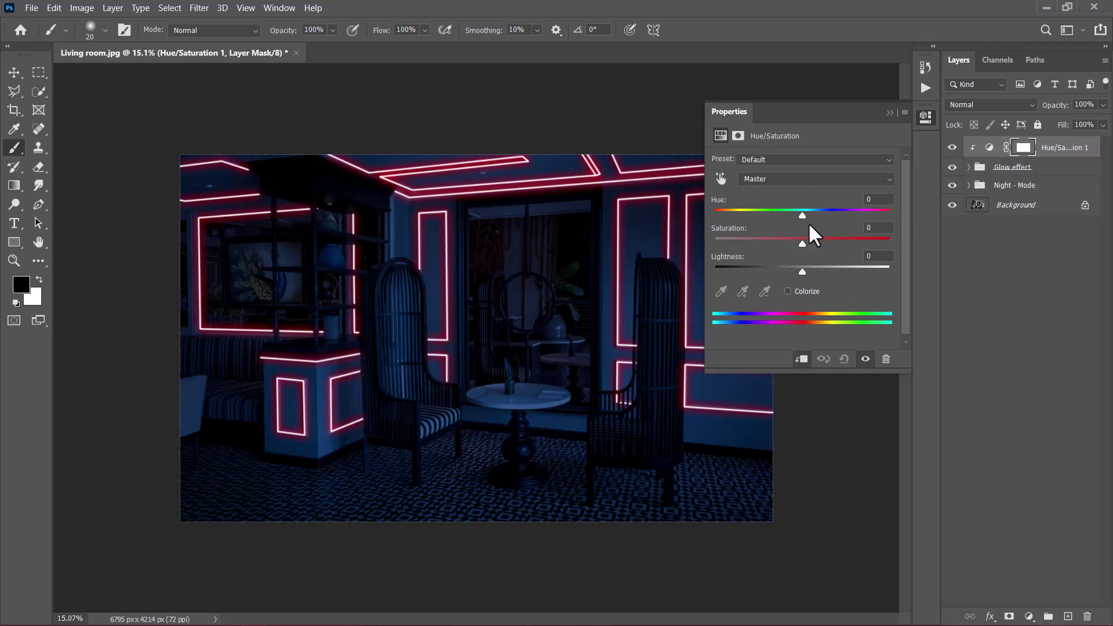
pyautogui.moveTo(800, 214); pyautogui.dragTo(739, 215)
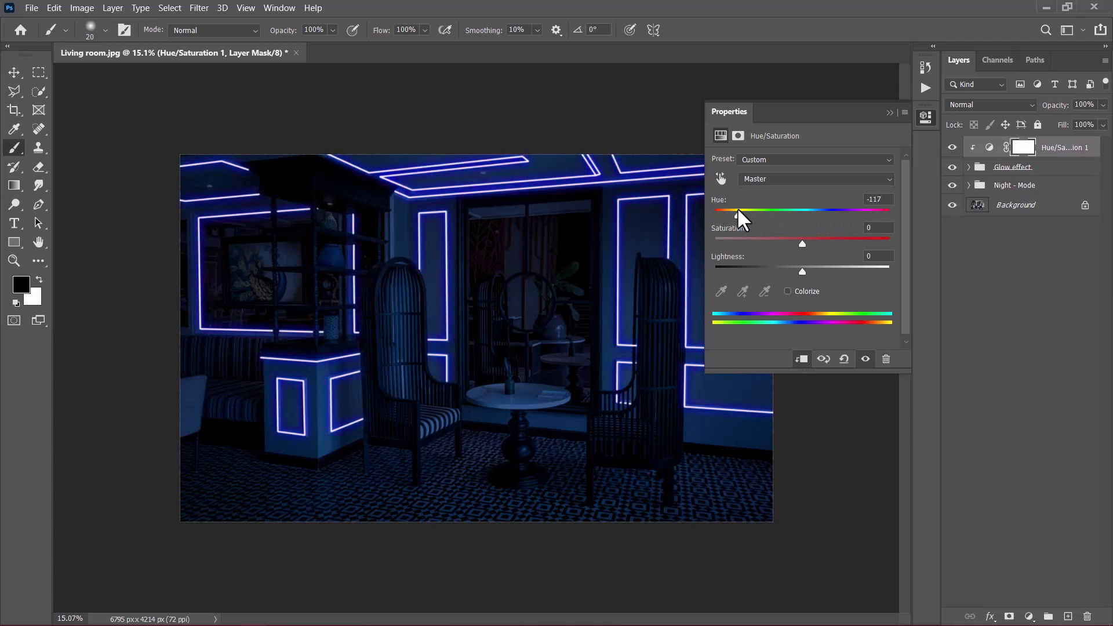
pyautogui.click(891, 112)
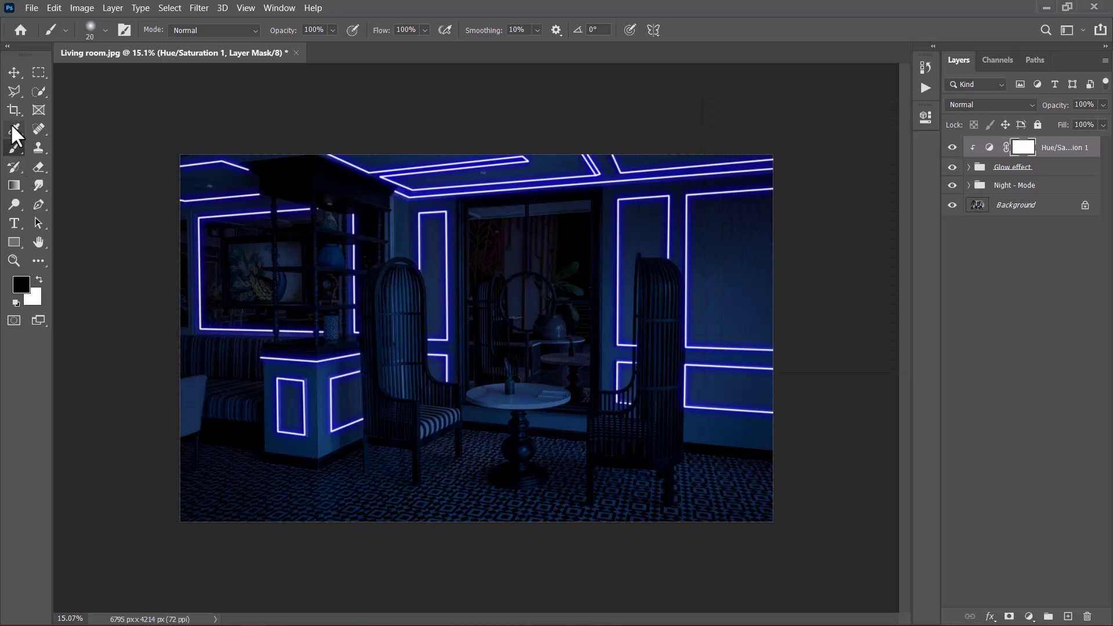
# - Select the window area between its frame edges with the Polygonal Lasso tool, using a 4 px feather
pyautogui.click(12, 94)
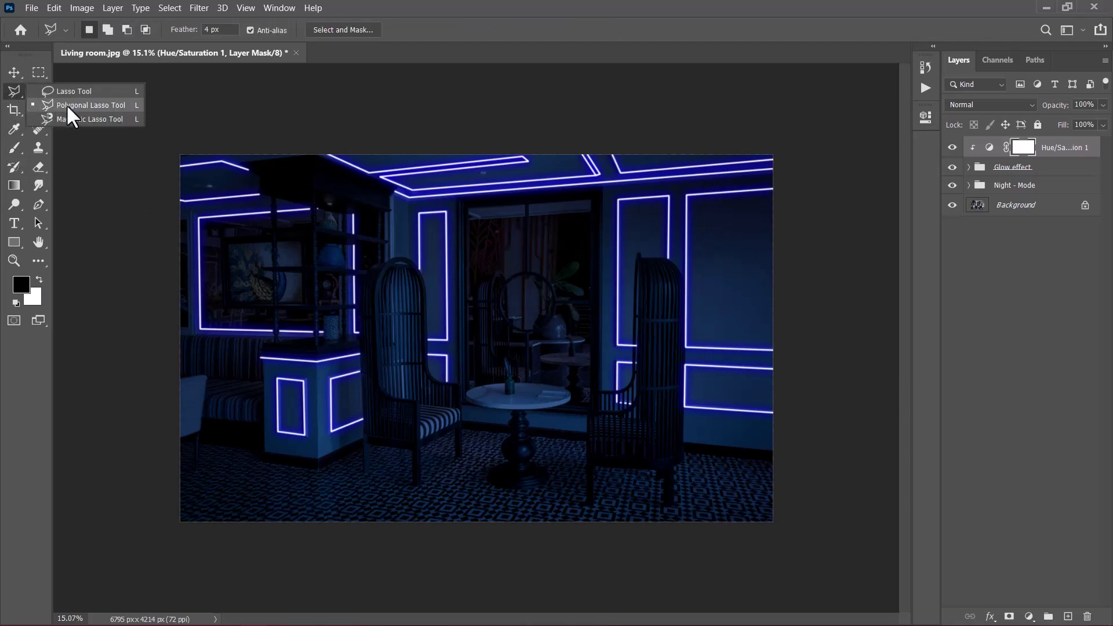
pyautogui.click(72, 105)
pyautogui.click(216, 30)
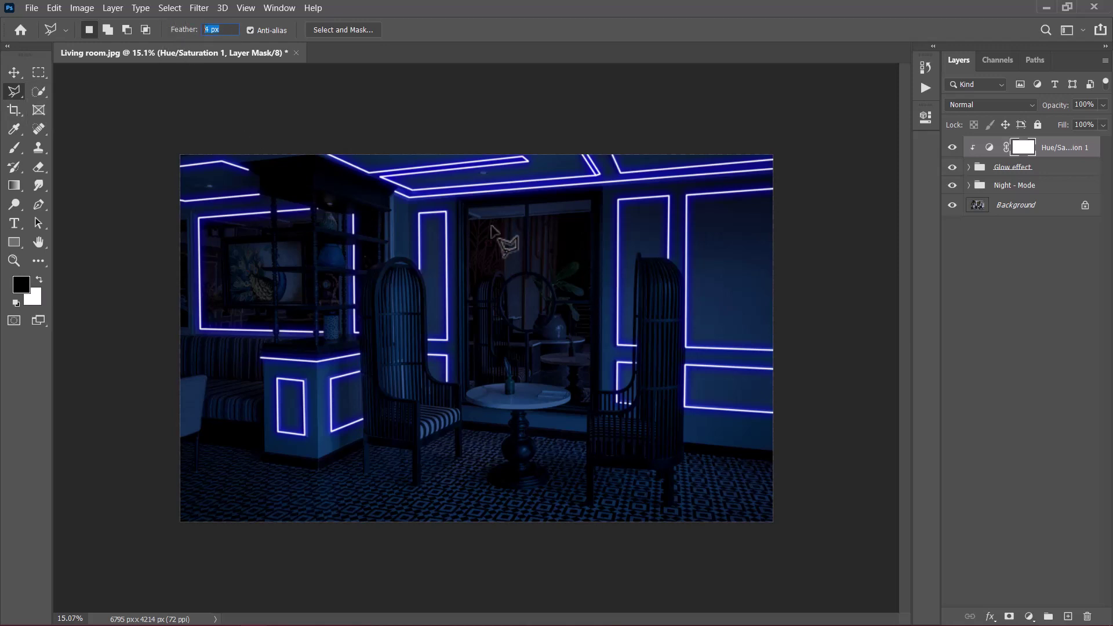
pyautogui.scroll(3, 490, 400)
pyautogui.scroll(2, 490, 400)
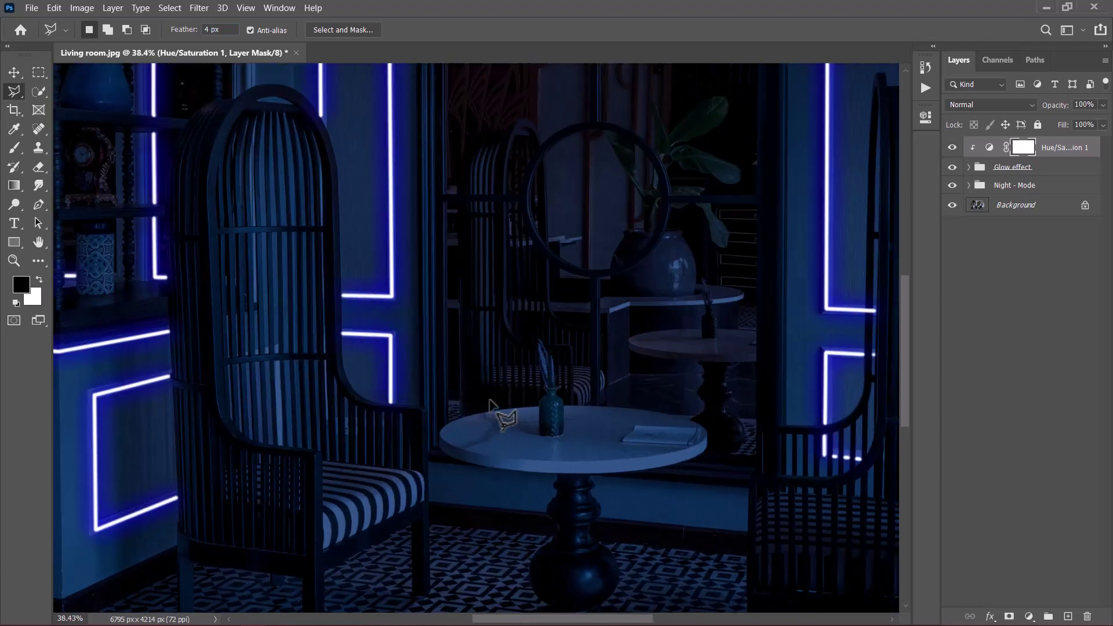
pyautogui.moveTo(489, 400); pyautogui.dragTo(417, 556)
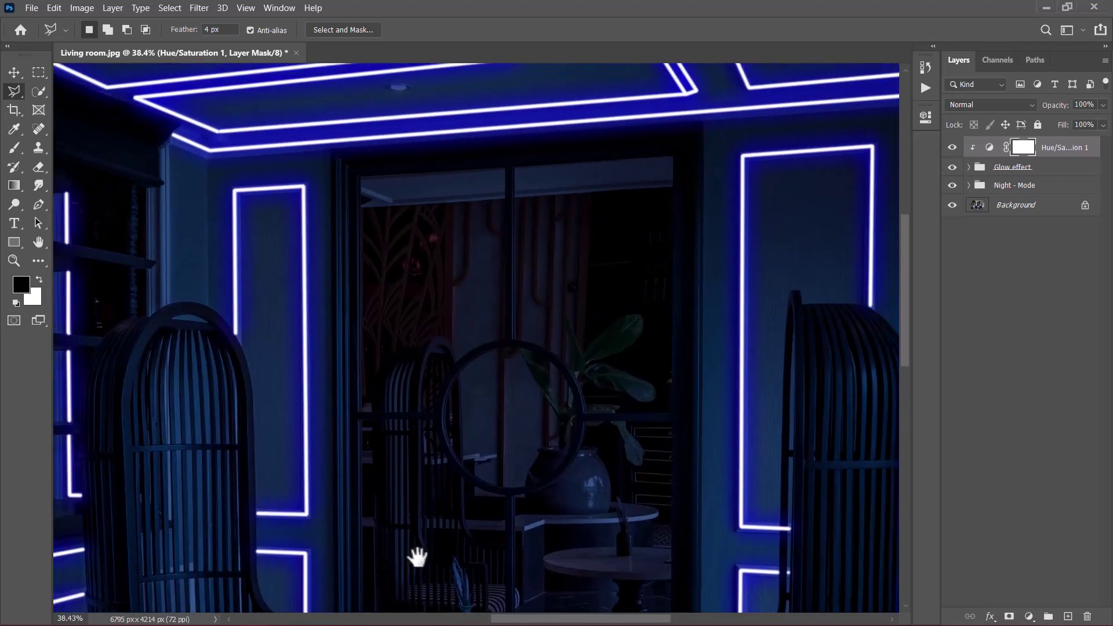
pyautogui.click(343, 161)
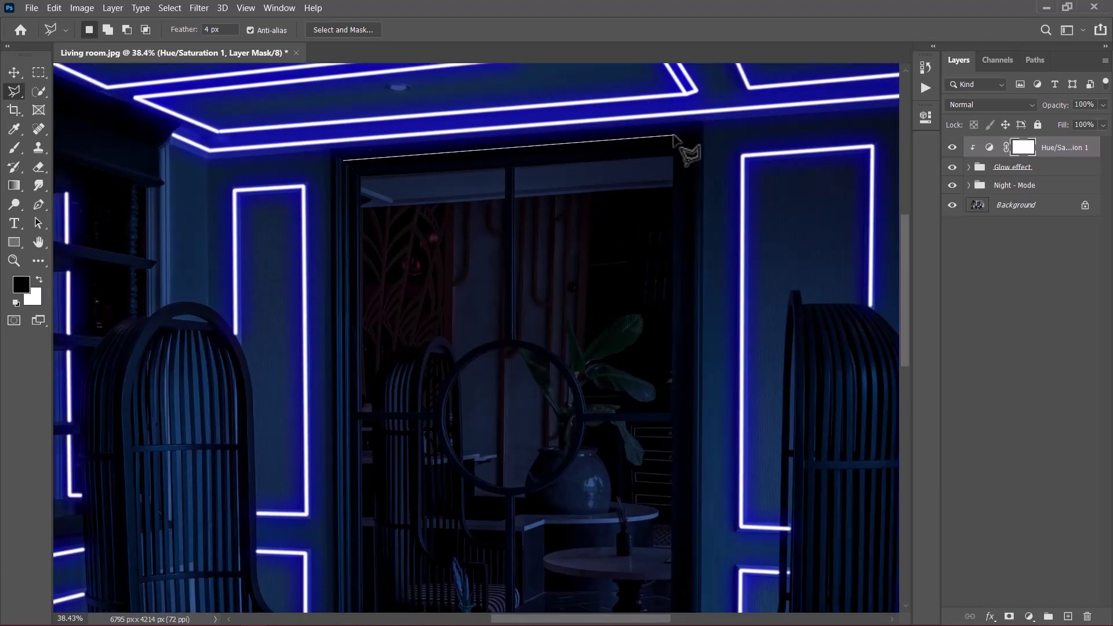
pyautogui.click(672, 136)
pyautogui.moveTo(676, 400); pyautogui.dragTo(666, 308)
pyautogui.scroll(-4, 666, 325)
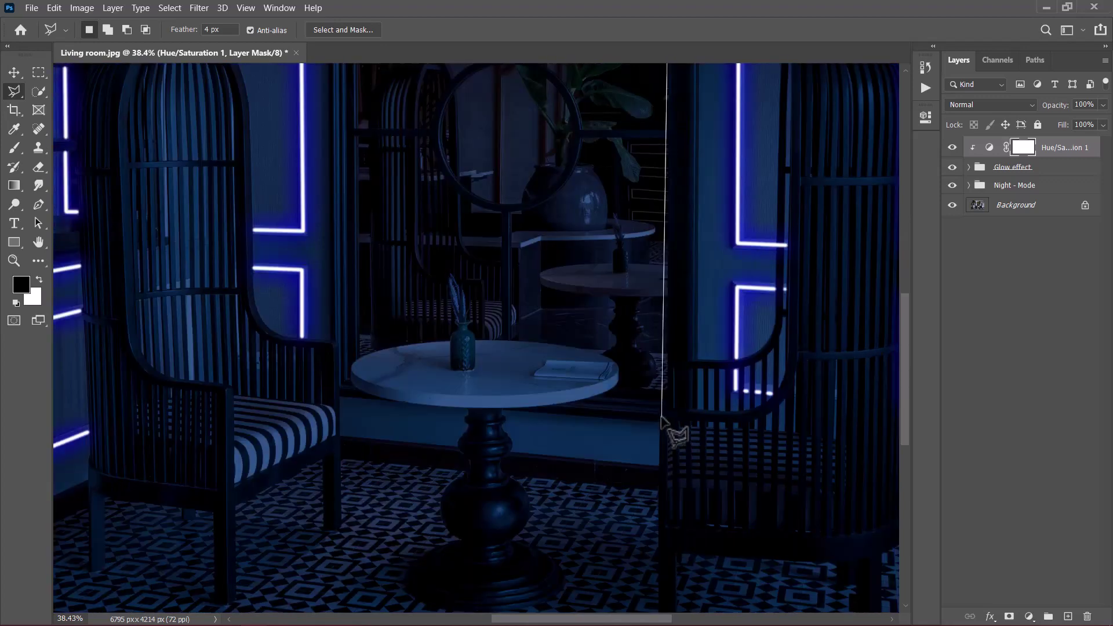
pyautogui.click(661, 416)
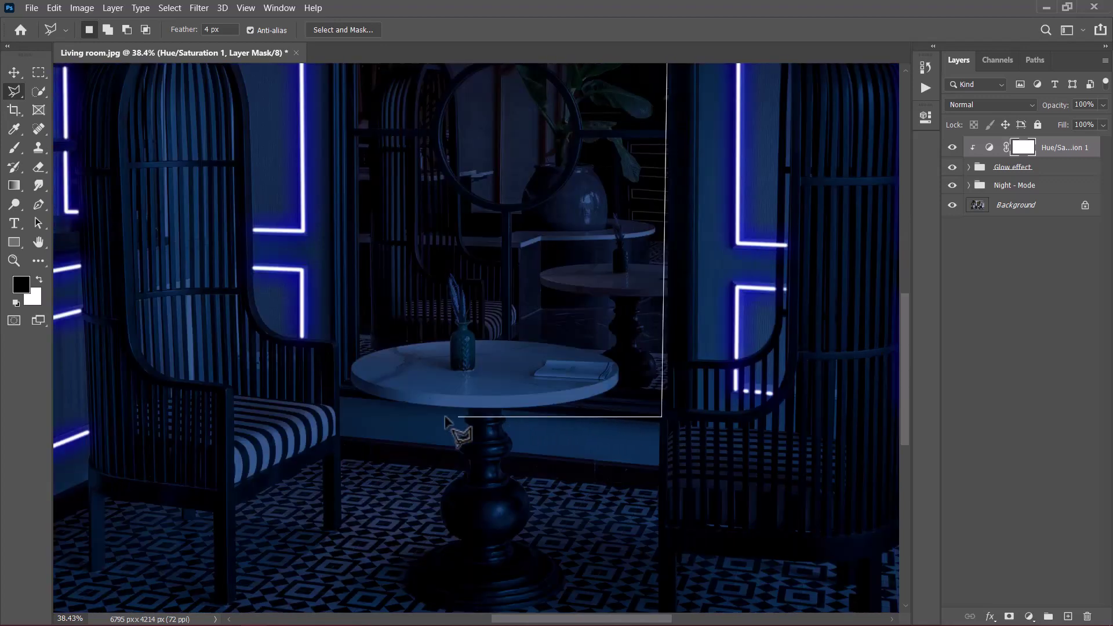
pyautogui.click(341, 399)
pyautogui.moveTo(352, 290); pyautogui.dragTo(372, 591)
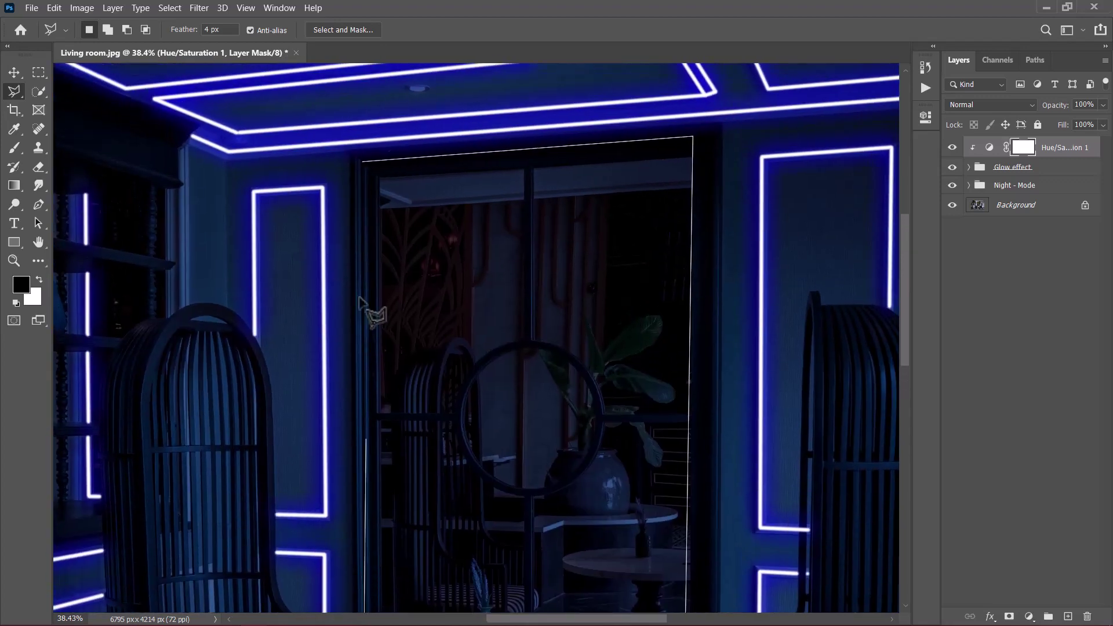
pyautogui.click(362, 166)
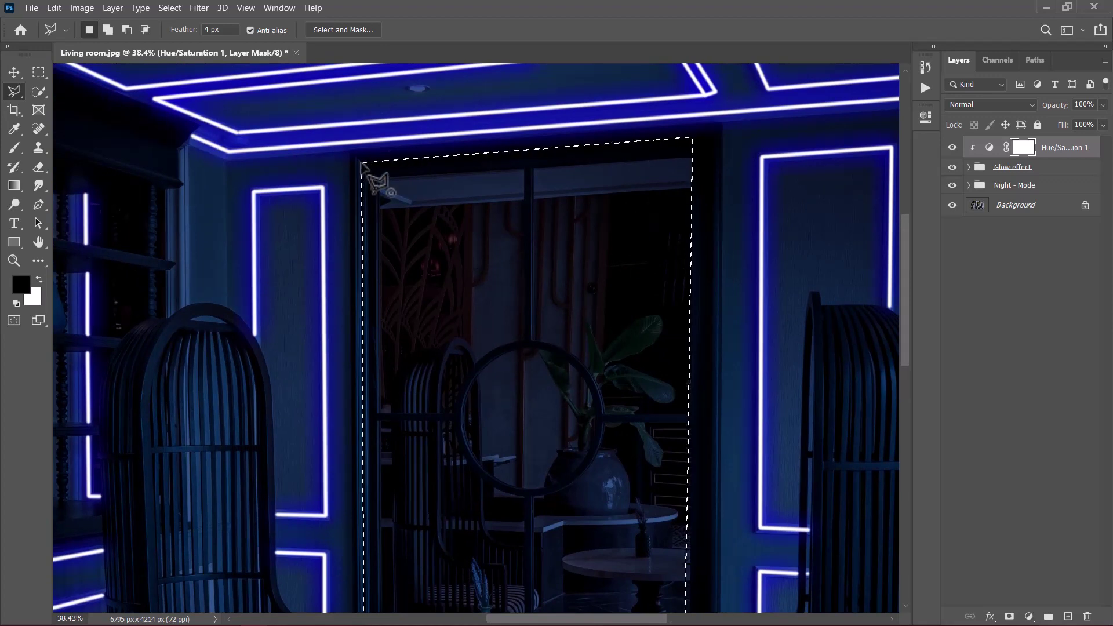
pyautogui.scroll(-5, 603, 319)
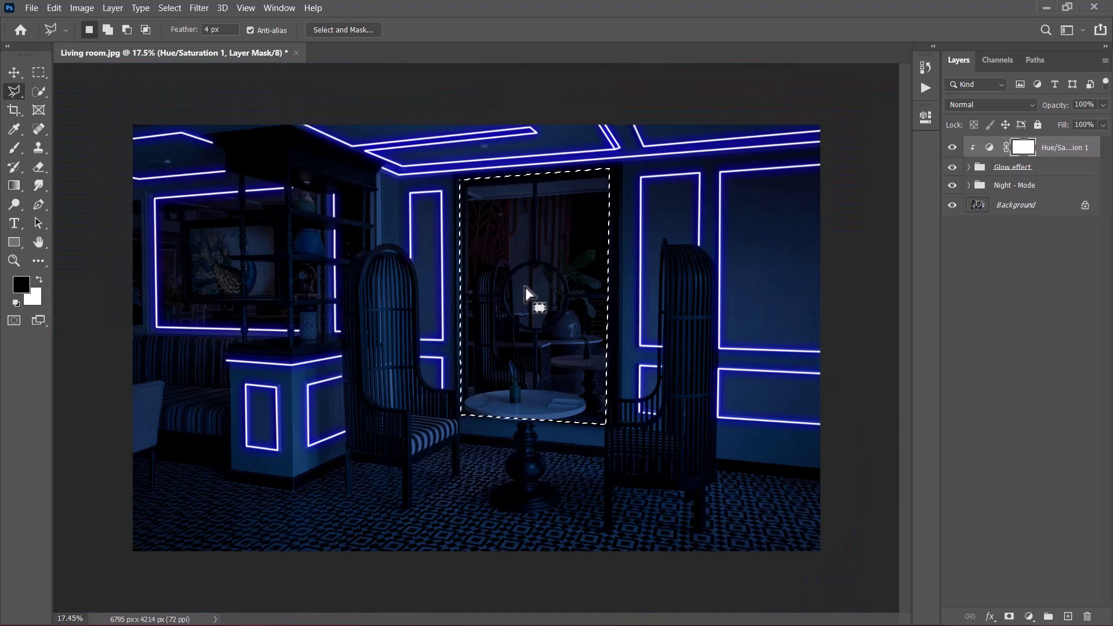
# - Fill the window selection with a deep blue Solid Color layer and set its blending mode to Color Dodge
pyautogui.click(1029, 616)
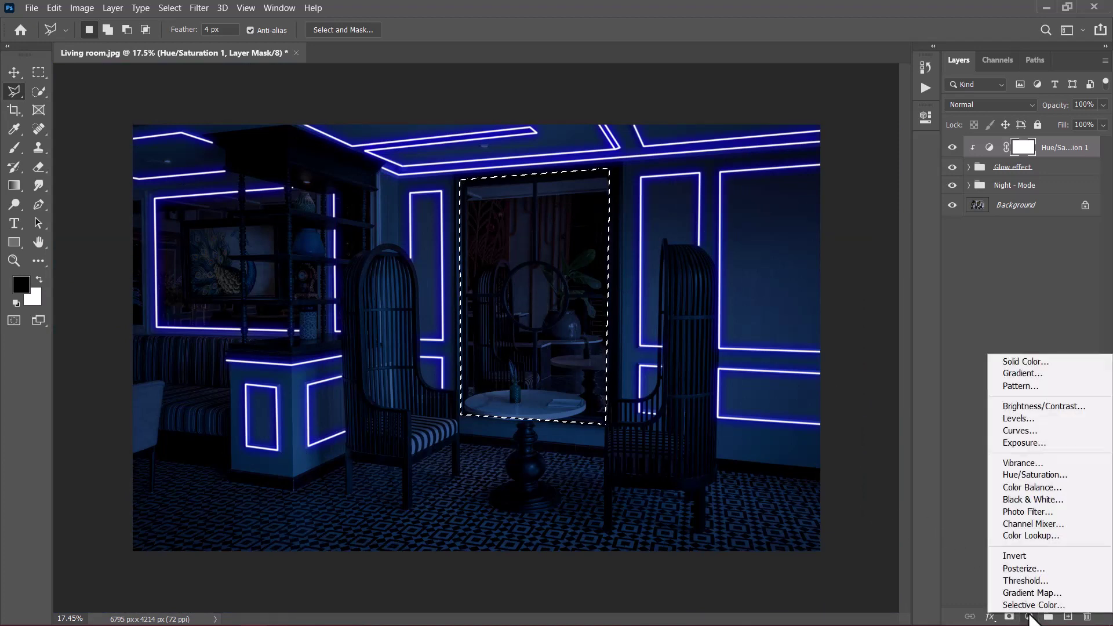
pyautogui.click(1029, 363)
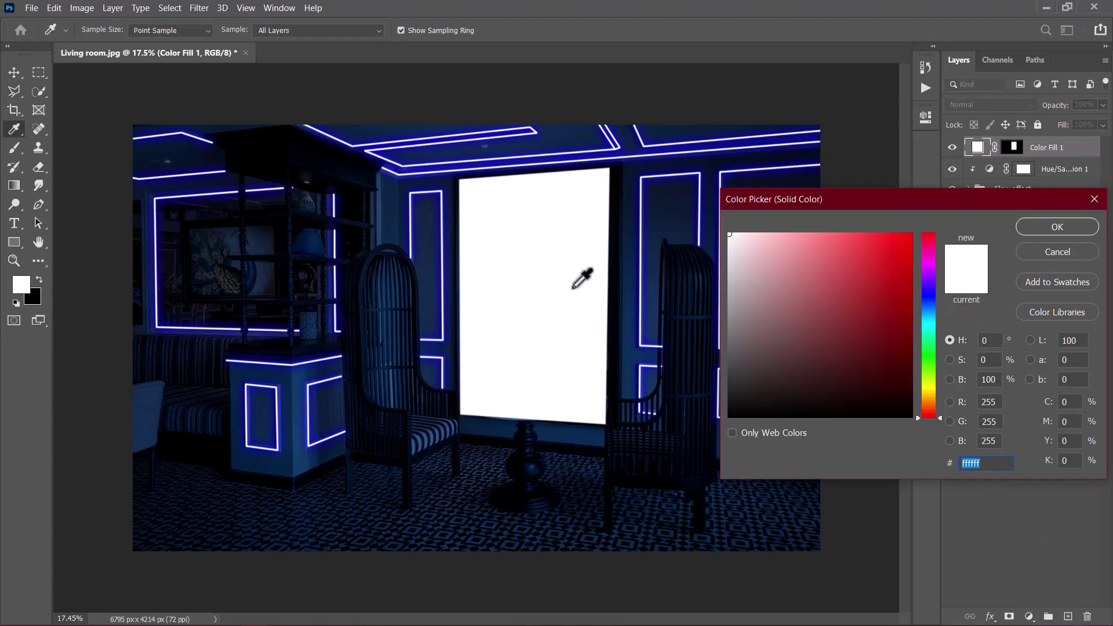
pyautogui.click(927, 304)
pyautogui.click(913, 282)
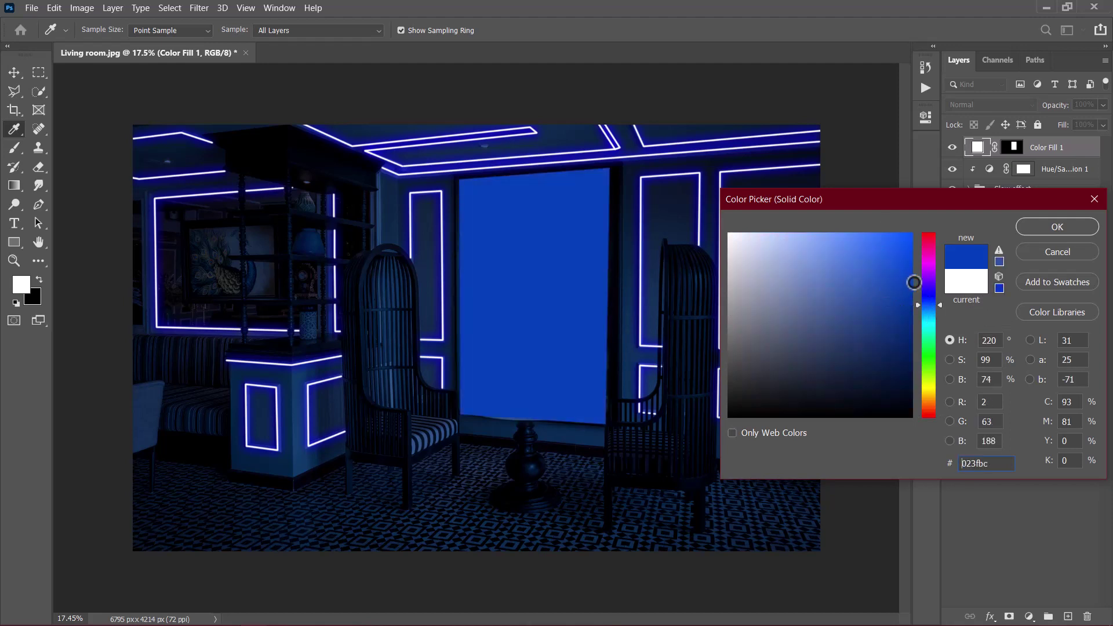
pyautogui.moveTo(915, 292); pyautogui.dragTo(925, 293)
pyautogui.click(1035, 228)
pyautogui.press('l')
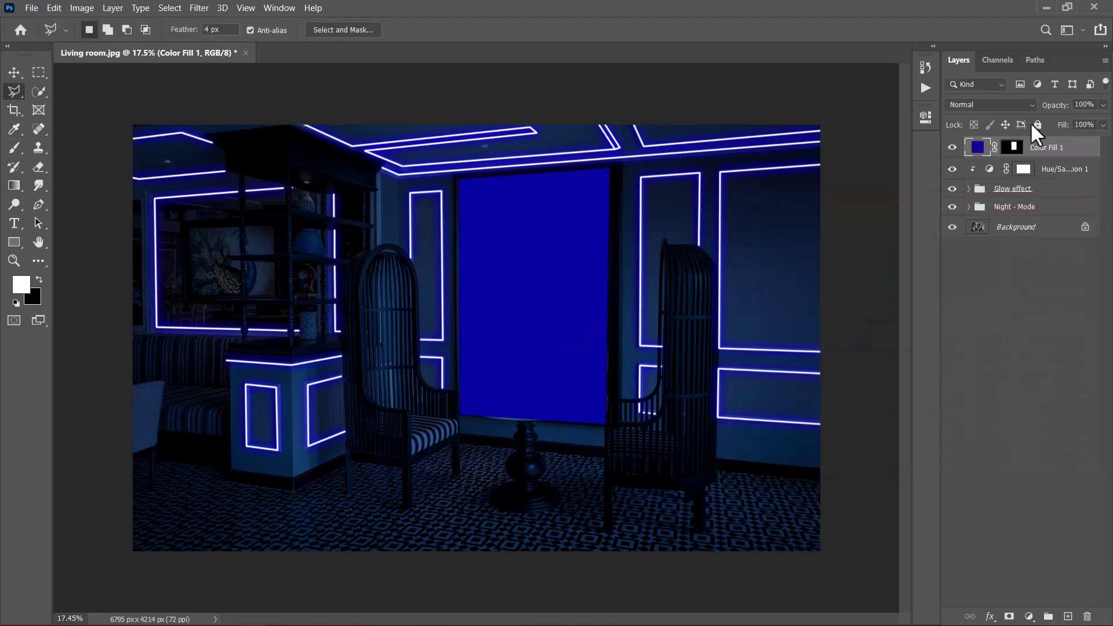
pyautogui.click(996, 104)
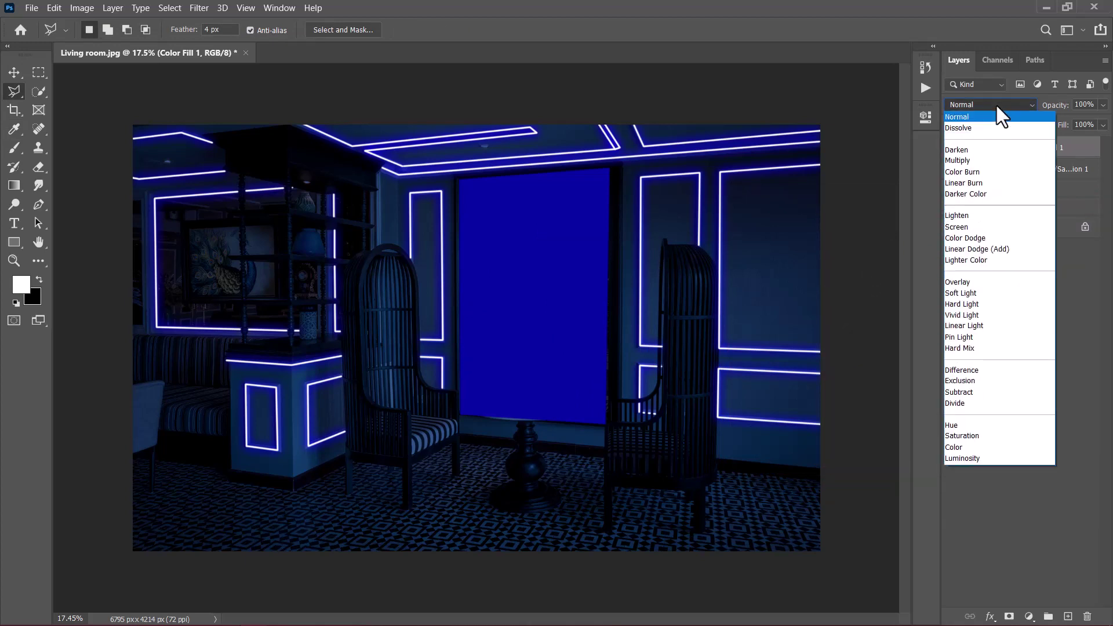
pyautogui.click(980, 236)
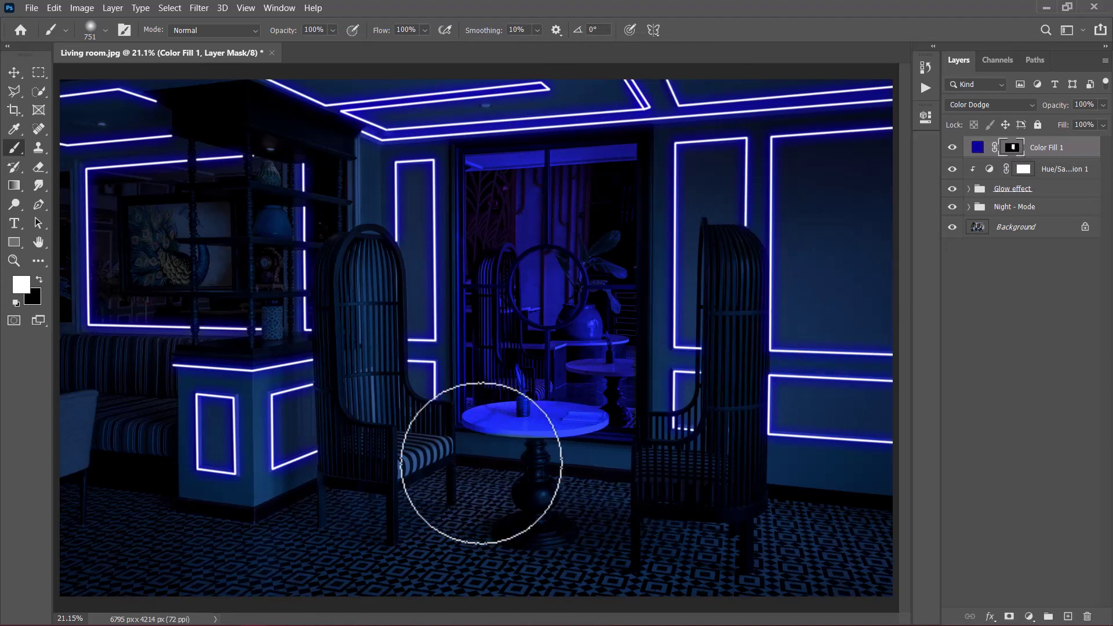
# - Set the brush flow to 58% and paint white on the Color Fill 1 mask over the wall and floor below the window
pyautogui.click(90, 27)
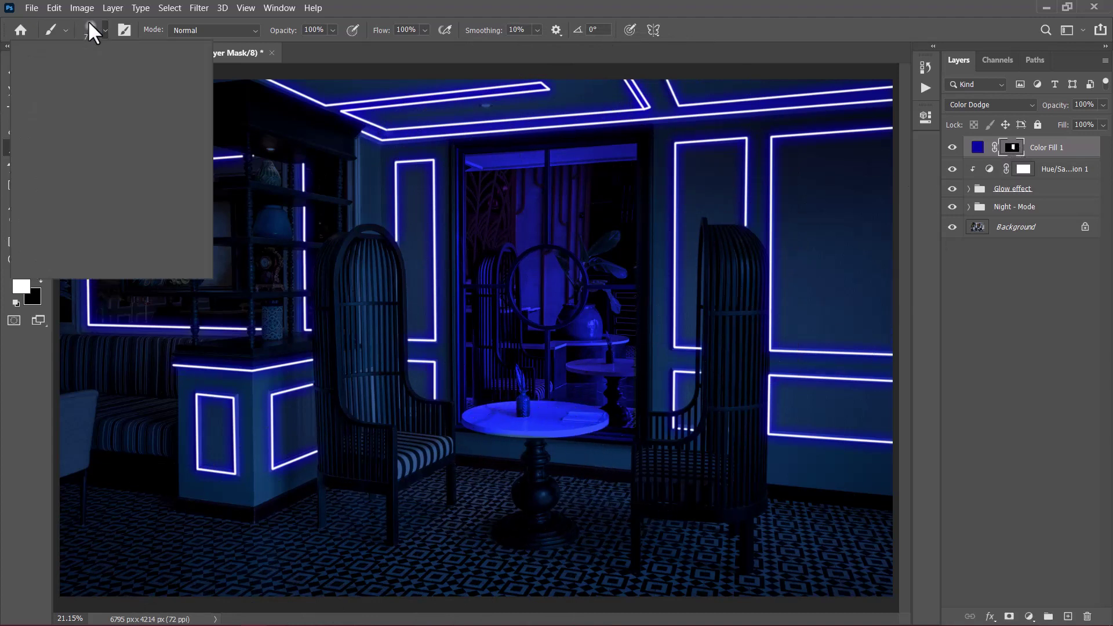
pyautogui.doubleClick(80, 228)
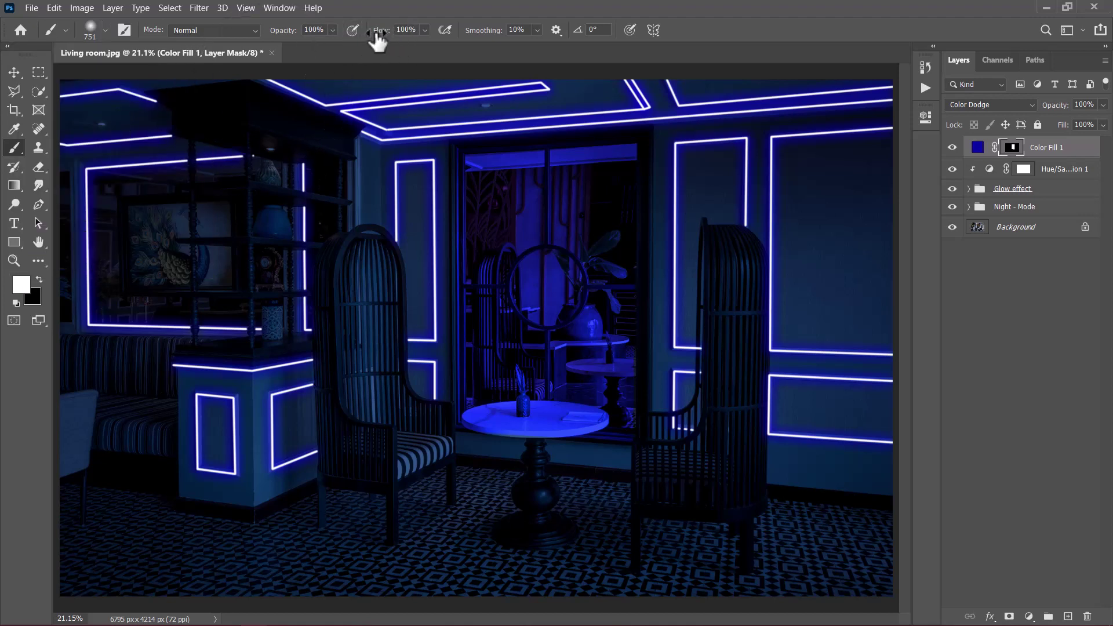
pyautogui.moveTo(388, 39); pyautogui.dragTo(359, 41)
pyautogui.scroll(4, 521, 533)
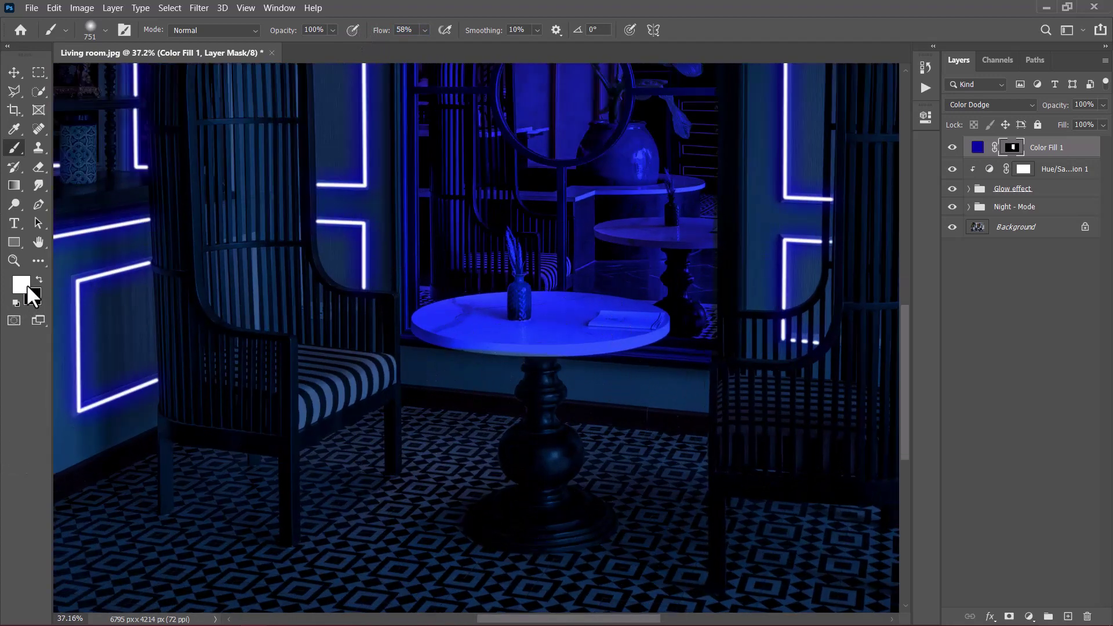
pyautogui.moveTo(446, 465)
pyautogui.mouseDown()
pyautogui.moveTo(469, 400)
pyautogui.moveTo(455, 364)
pyautogui.moveTo(509, 396)
pyautogui.moveTo(646, 427)
pyautogui.moveTo(682, 416)
pyautogui.moveTo(705, 385)
pyautogui.moveTo(533, 460)
pyautogui.moveTo(575, 454)
pyautogui.moveTo(589, 427)
pyautogui.moveTo(557, 450)
pyautogui.moveTo(529, 450)
pyautogui.moveTo(439, 397)
pyautogui.moveTo(338, 488)
pyautogui.moveTo(555, 440)
pyautogui.moveTo(441, 521)
pyautogui.moveTo(670, 463)
pyautogui.moveTo(515, 545)
pyautogui.moveTo(714, 458)
pyautogui.moveTo(564, 472)
pyautogui.mouseUp()
pyautogui.scroll(-5, 663, 380)
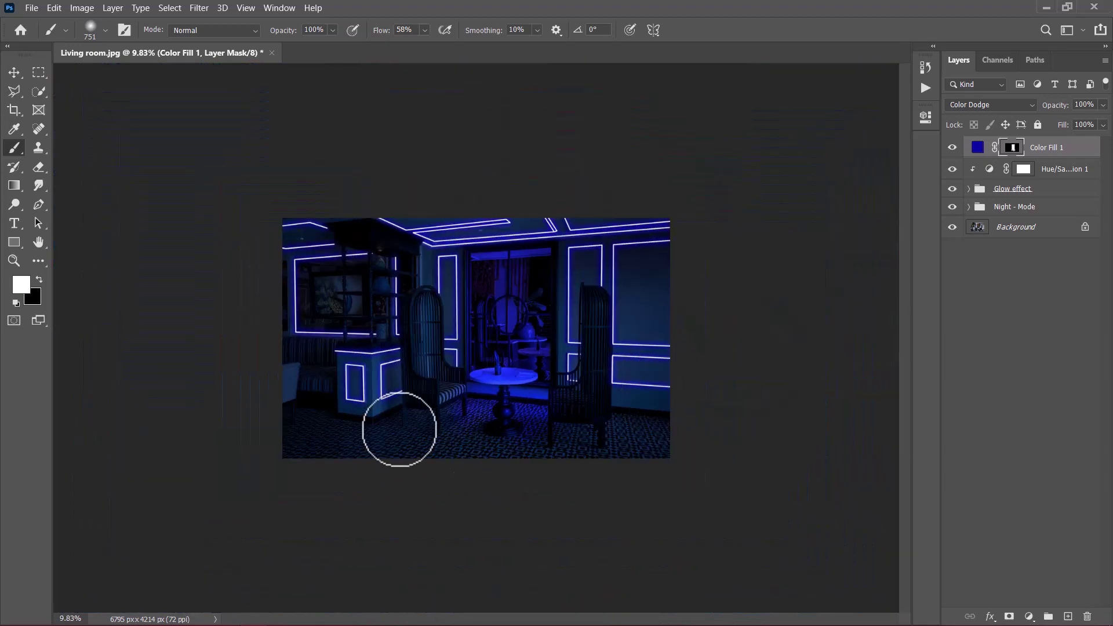
# - Enlarge the soft brush to 3010 px, set its flow to 35% and paint white on the Color Fill 1 mask across the floor
pyautogui.scroll(1, 399, 429)
pyautogui.keyDown('alt'); pyautogui.rightClick(403, 457); pyautogui.keyUp('alt')
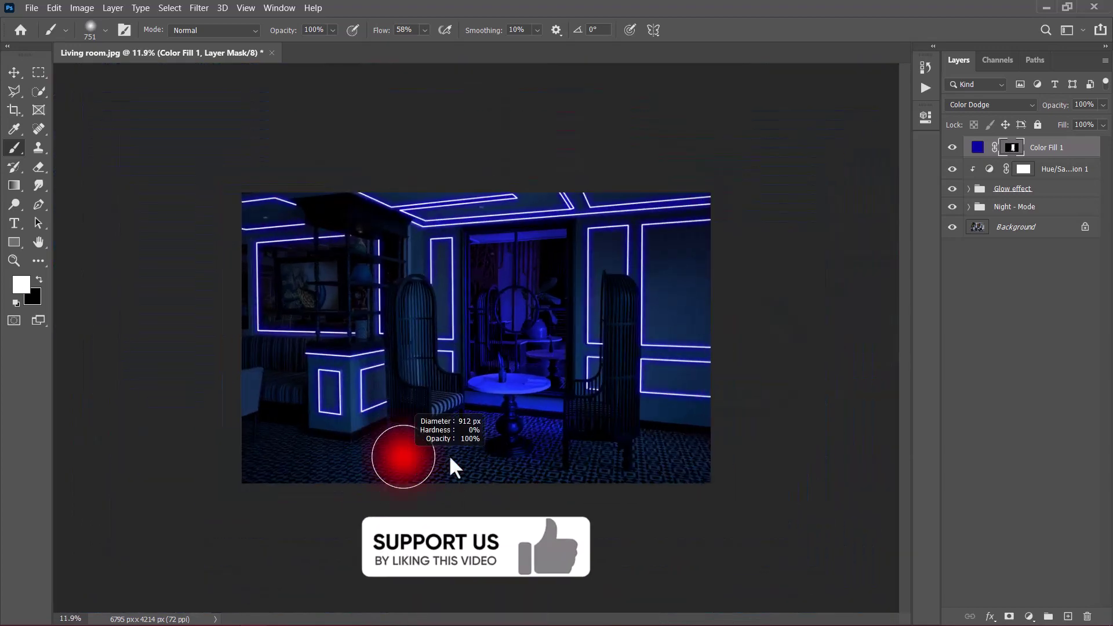
pyautogui.moveTo(378, 31); pyautogui.dragTo(363, 40)
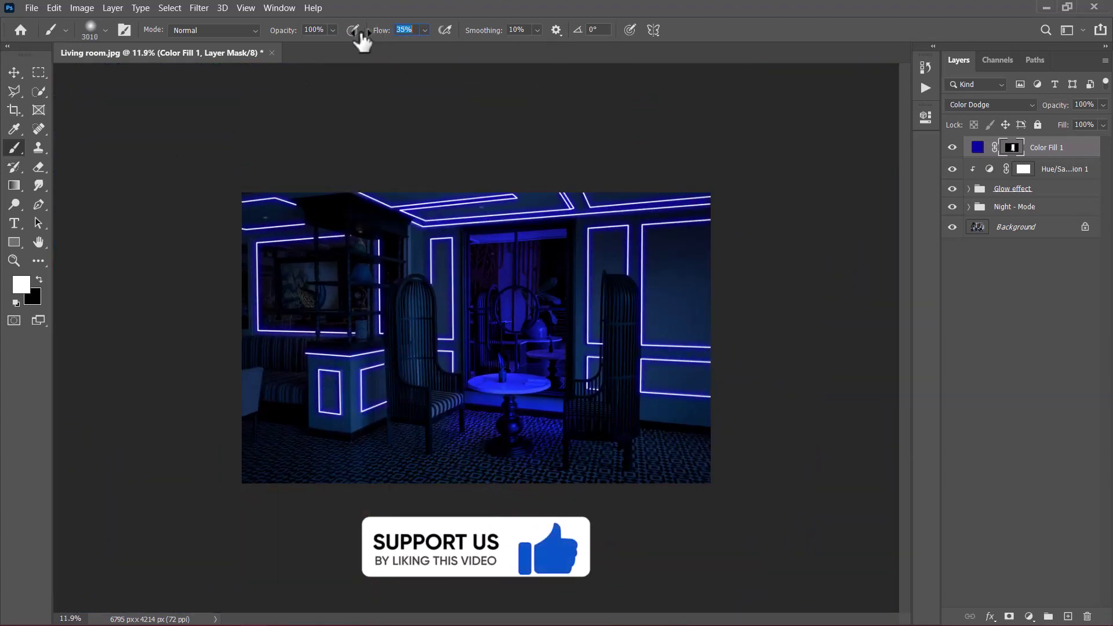
pyautogui.moveTo(643, 429)
pyautogui.mouseDown()
pyautogui.moveTo(354, 465)
pyautogui.moveTo(261, 454)
pyautogui.moveTo(293, 445)
pyautogui.moveTo(405, 464)
pyautogui.moveTo(370, 446)
pyautogui.moveTo(424, 459)
pyautogui.moveTo(392, 525)
pyautogui.mouseUp()
pyautogui.hotkey('ctrl', '0')
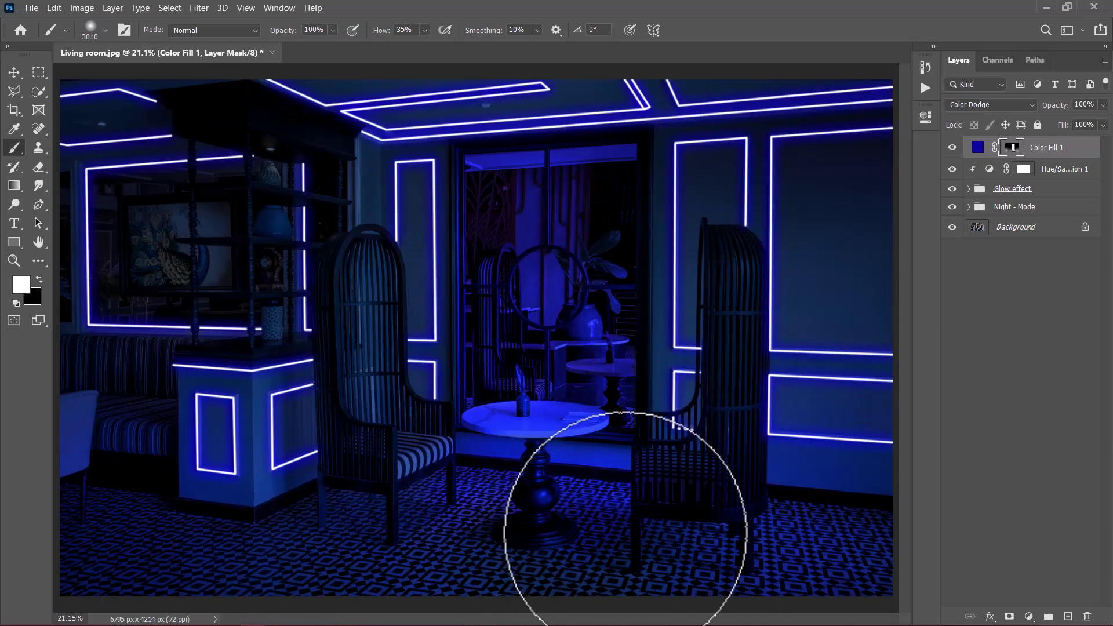
pyautogui.click(14, 72)
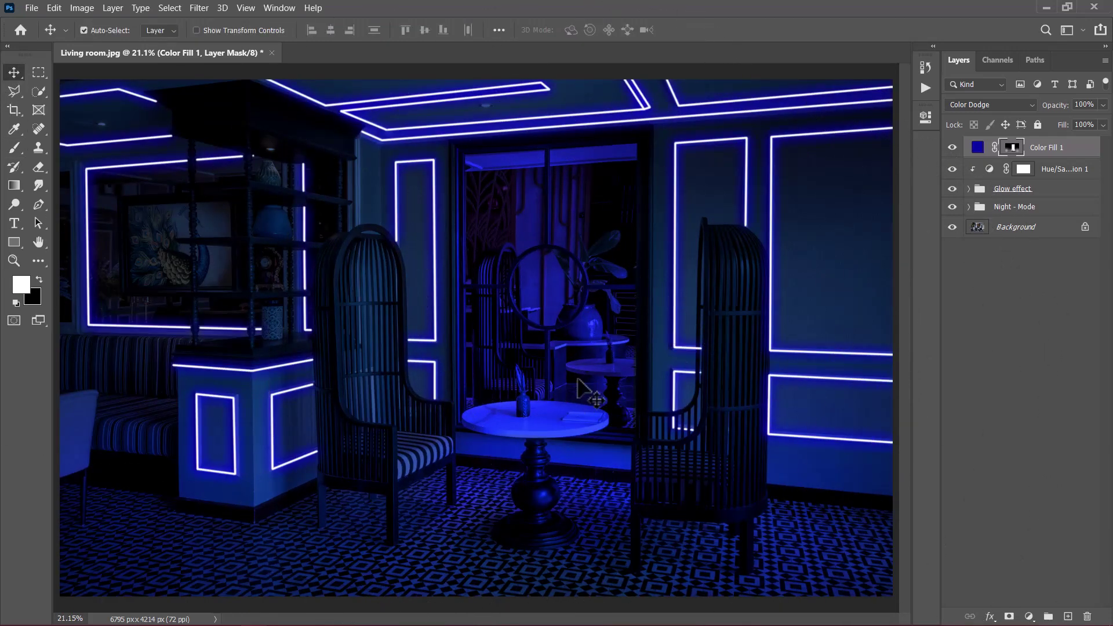
# - Hide every layer above the Background to view the original photo, and show the Night - Mode and Glow effect groups again for comparison
pyautogui.scroll(-1, 545, 388)
pyautogui.scroll(-1, 545, 390)
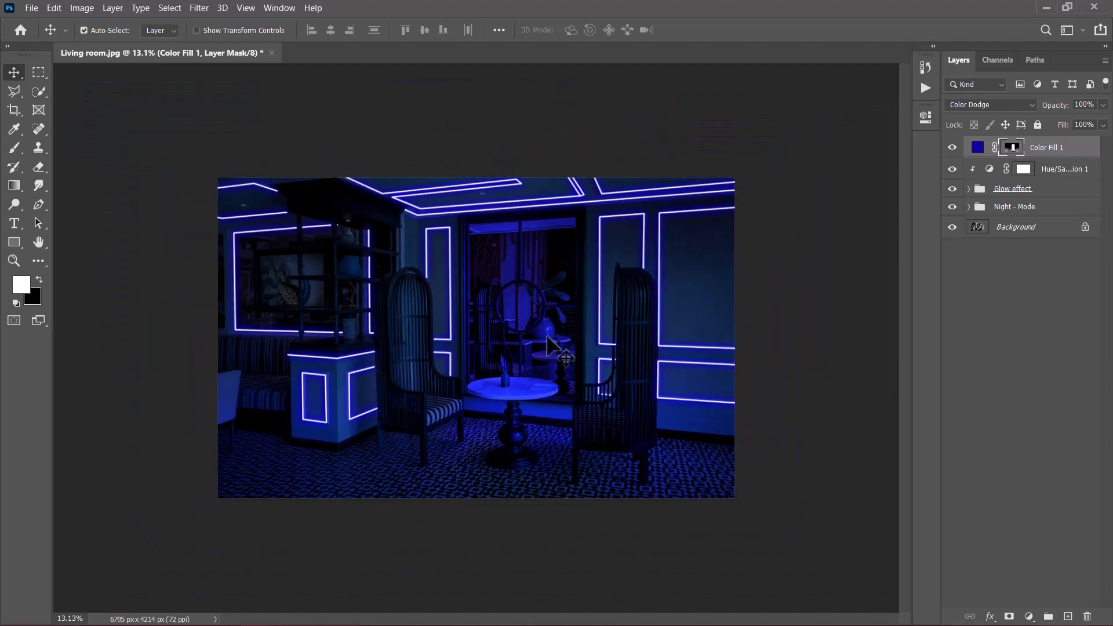
pyautogui.moveTo(956, 210); pyautogui.dragTo(951, 129)
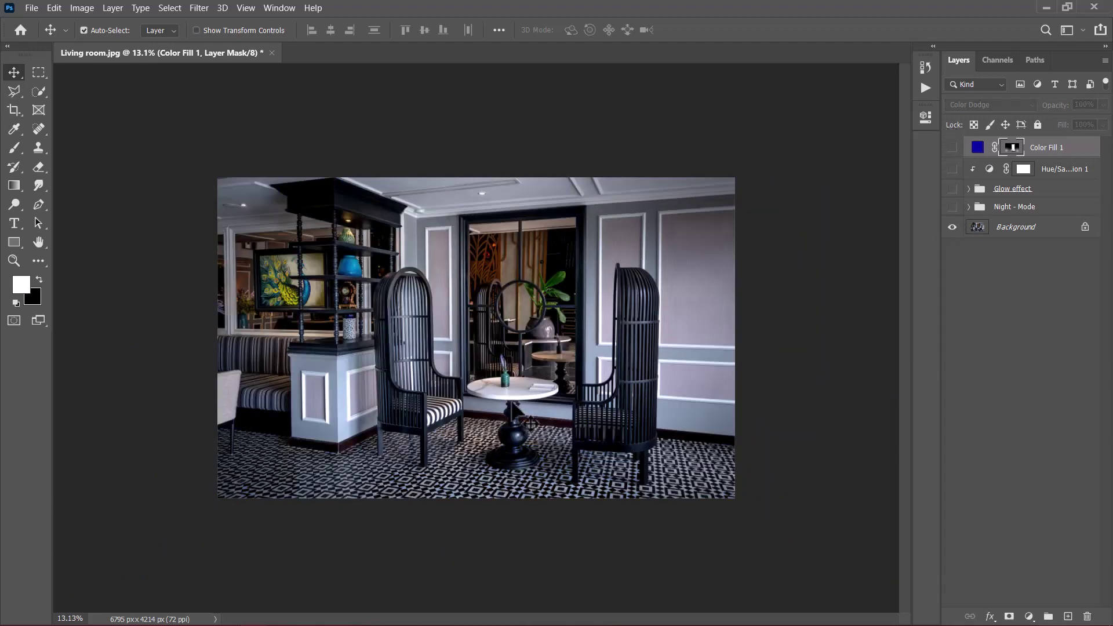
pyautogui.click(952, 208)
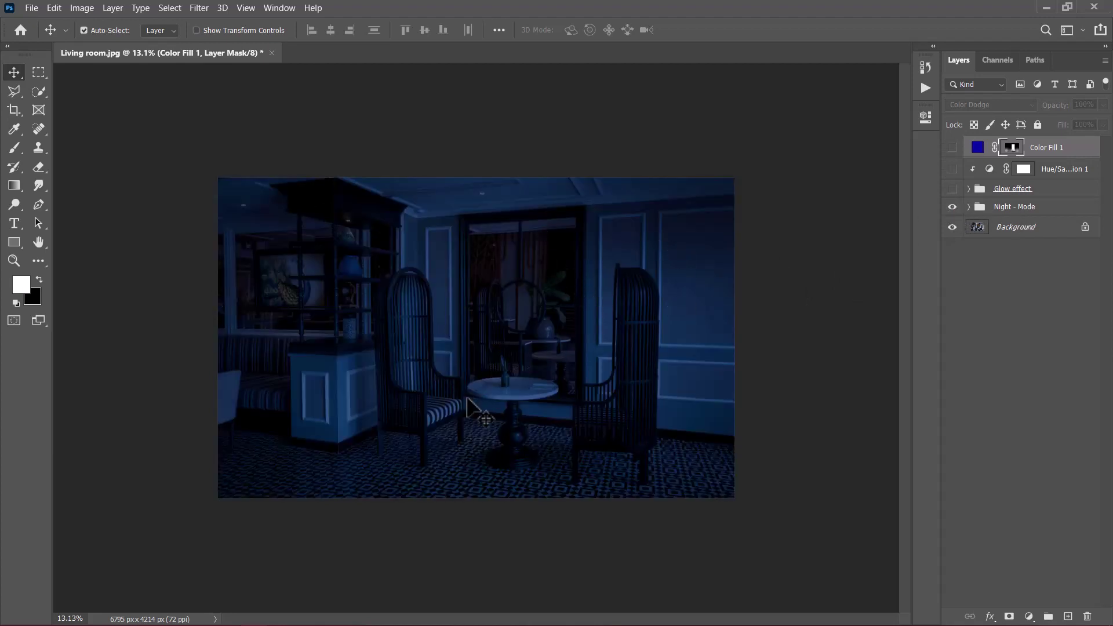
pyautogui.click(953, 206)
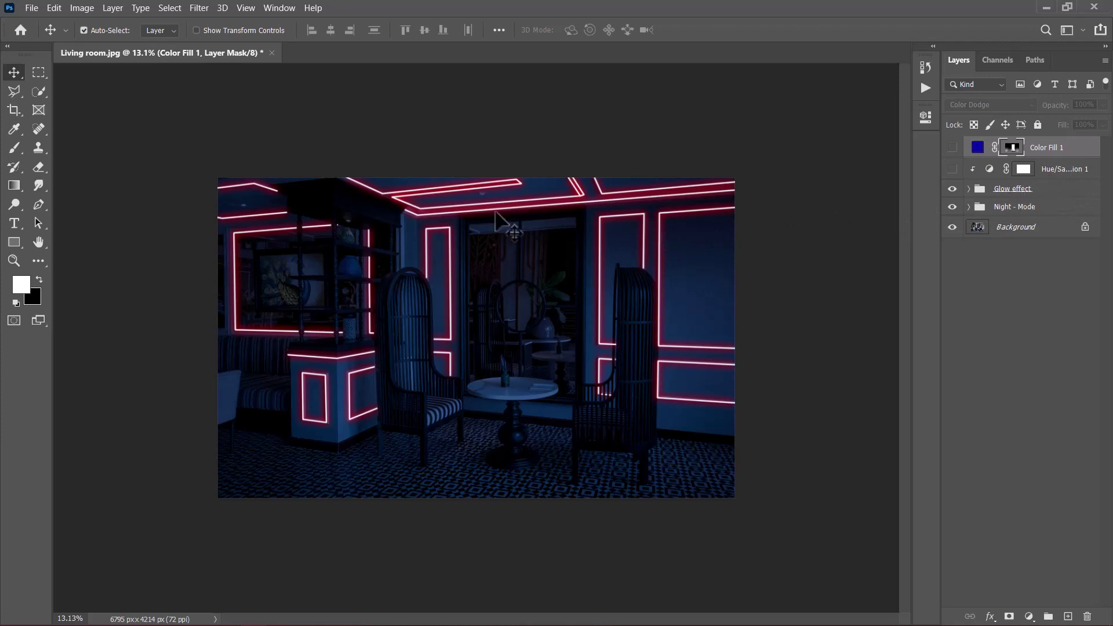
# - Compare the glow lines with and without the Hue/Saturation adjustment by toggling its visibility, leaving it shown
pyautogui.click(952, 169)
pyautogui.click(952, 169)
pyautogui.click(952, 169)
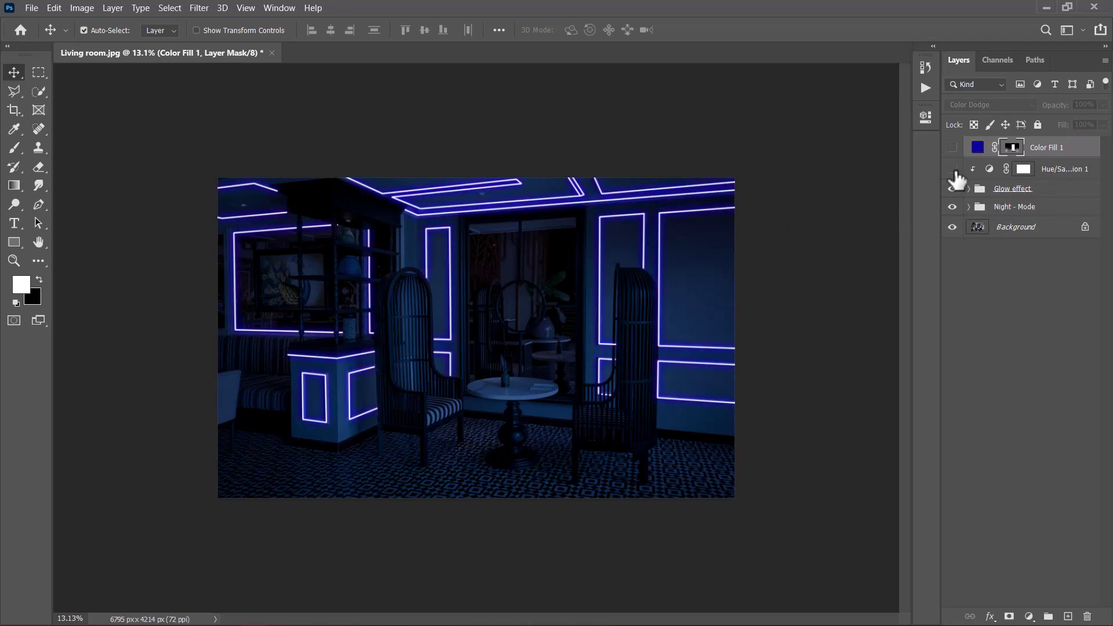
pyautogui.click(952, 169)
pyautogui.click(952, 169)
# - Compare the scene with and without the Color Fill 1 light by toggling its visibility, leaving the layer shown
pyautogui.click(952, 148)
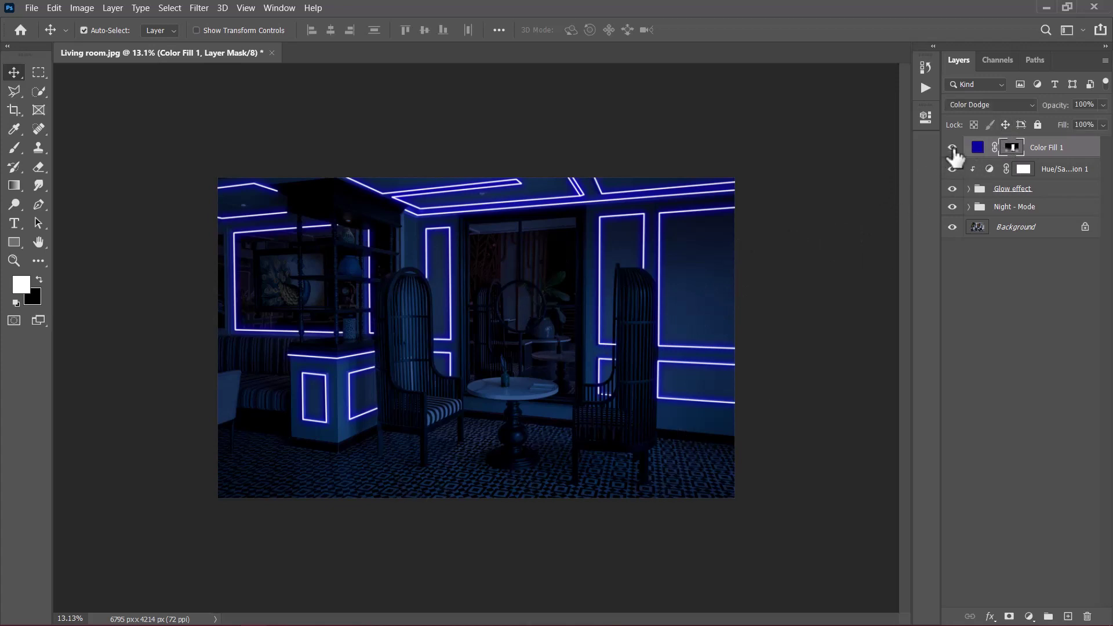
pyautogui.click(951, 148)
pyautogui.click(952, 149)
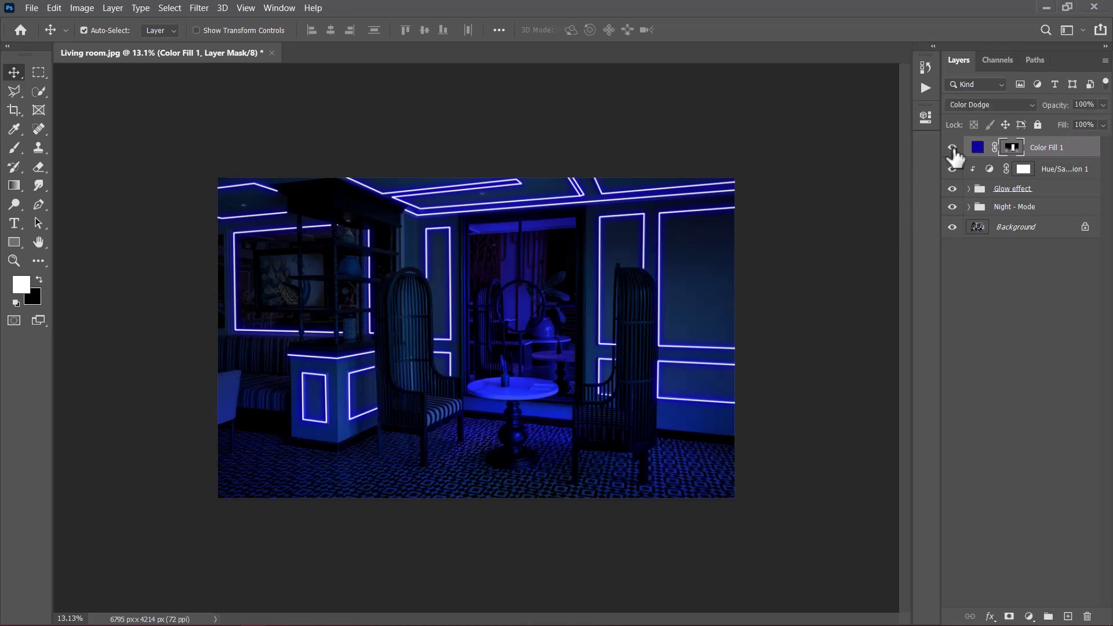